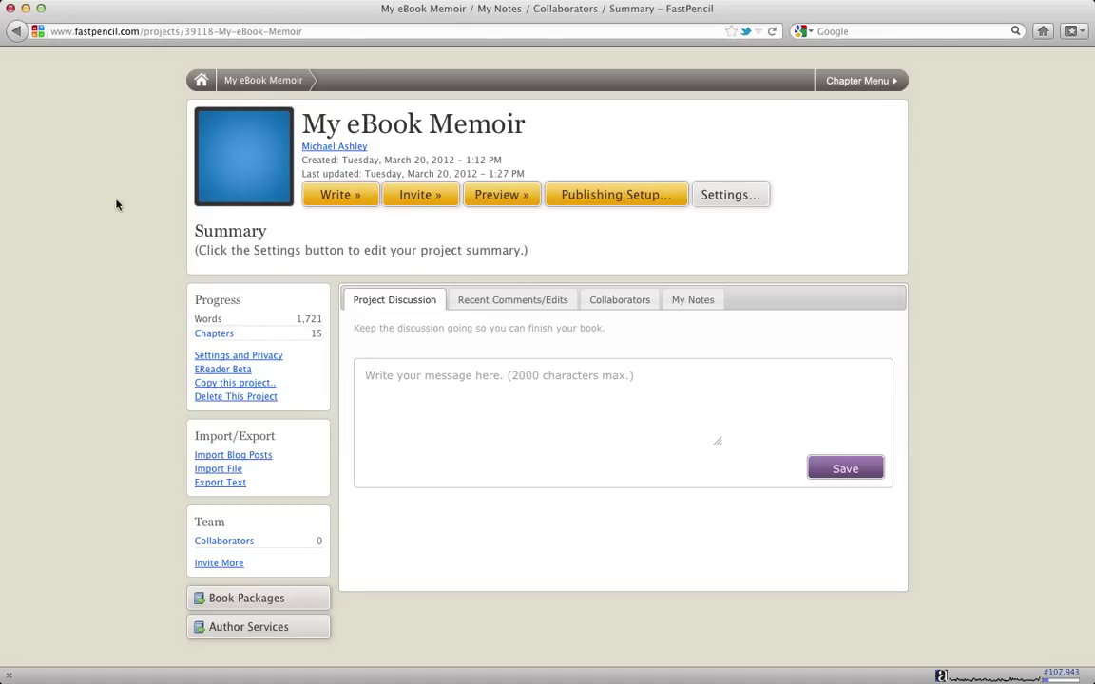
- Open the invitation form for adding a new project manager to the My eBook Memoir project
{"action": "left_click", "coordinate": [421, 196]}
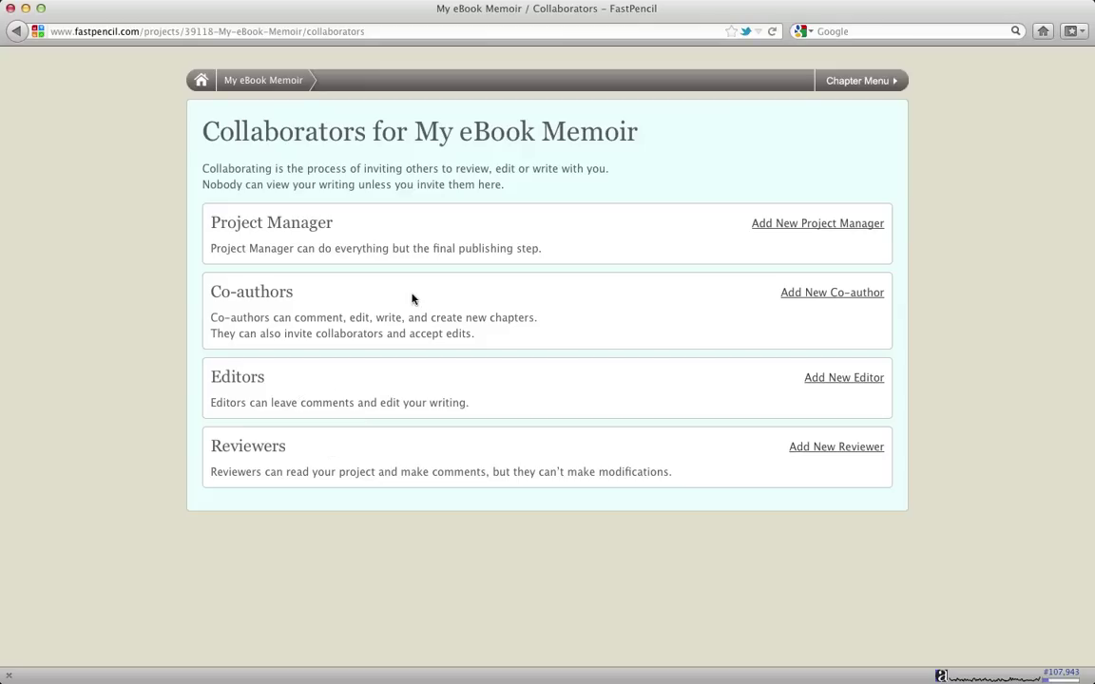
{"action": "left_click", "coordinate": [804, 225]}
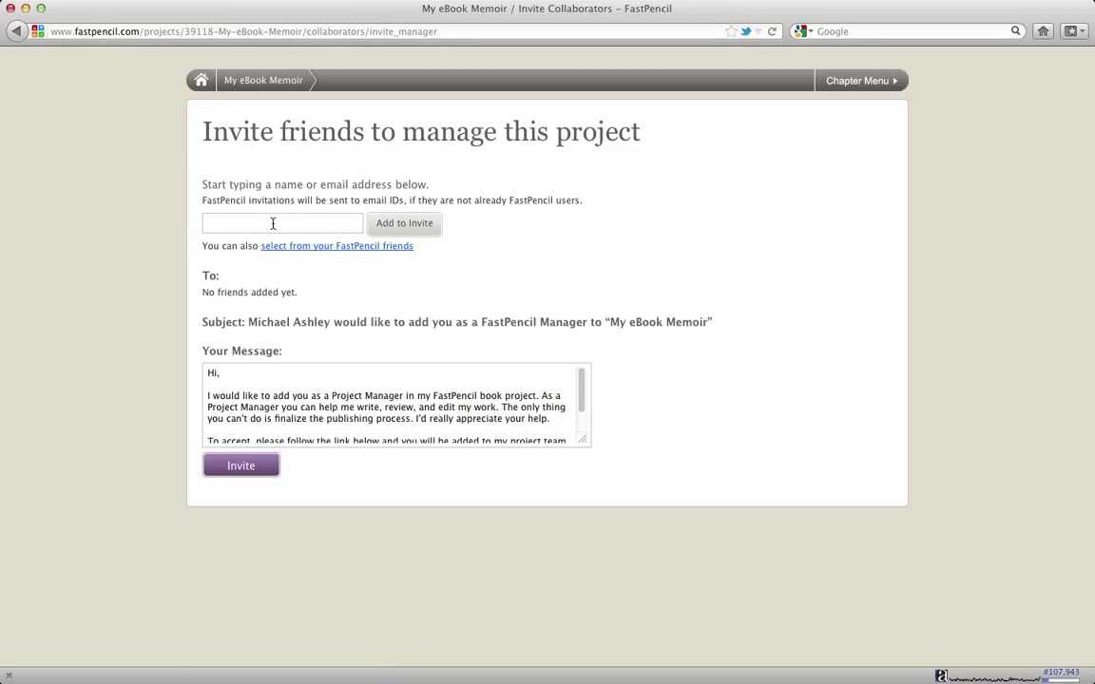
{"action": "left_click", "coordinate": [247, 224]}
- Look through the FastPencil and Facebook friend lists available for the invitation, without selecting anyone
{"action": "left_click", "coordinate": [324, 250]}
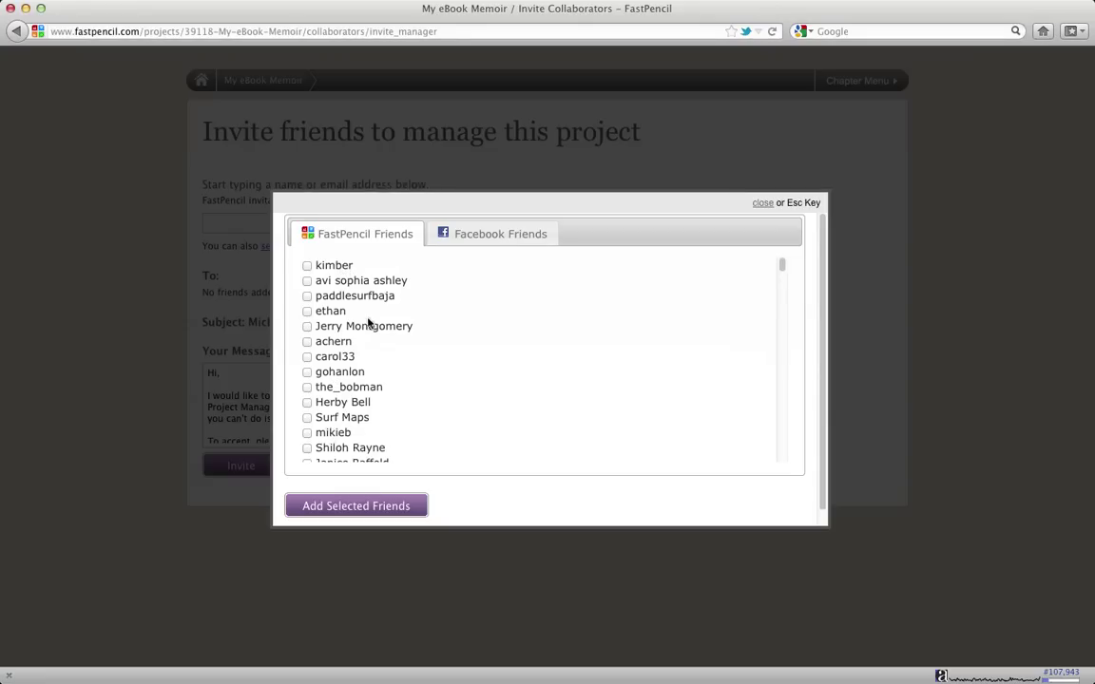
{"action": "left_click", "coordinate": [492, 237]}
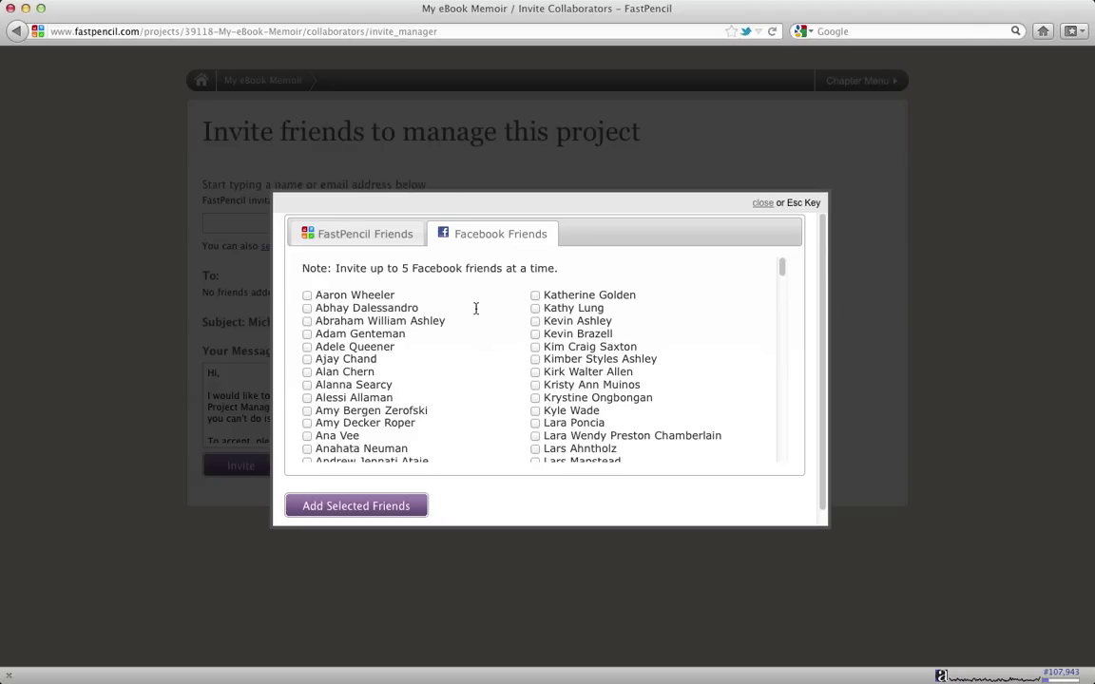
{"action": "left_click", "coordinate": [366, 238]}
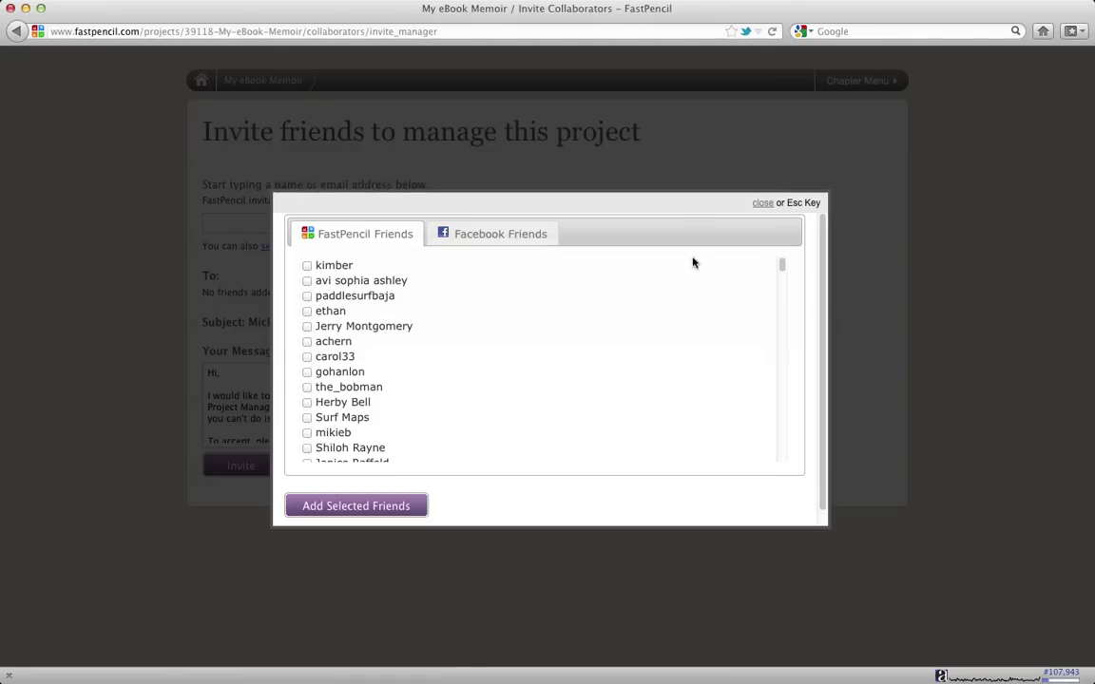
{"action": "left_click", "coordinate": [761, 205]}
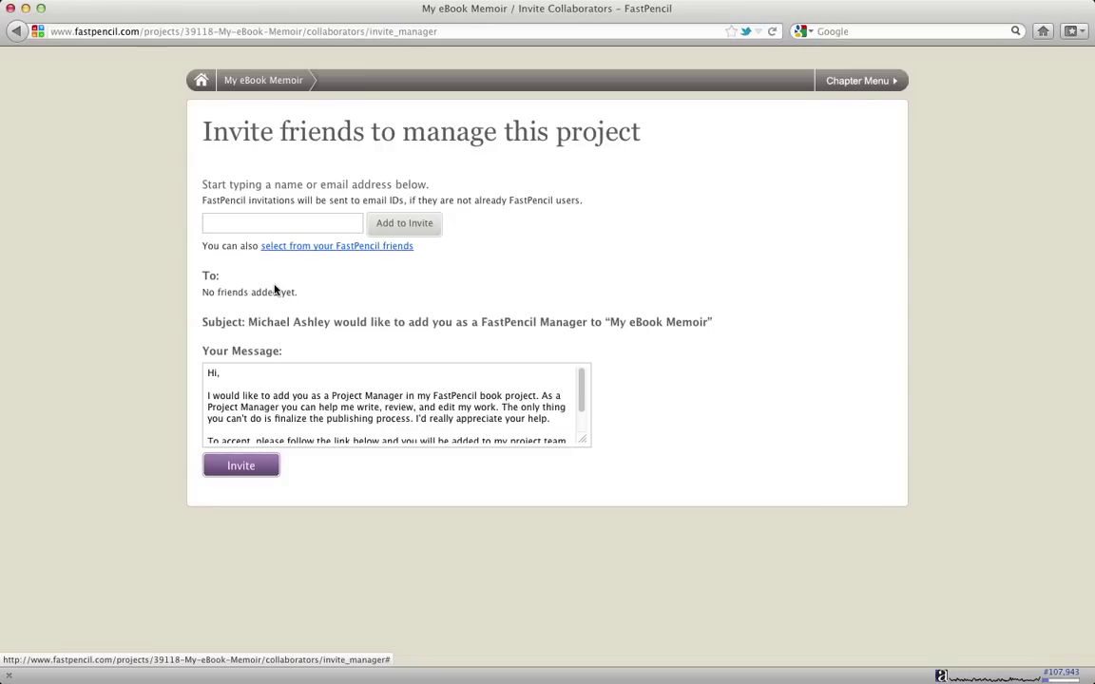
- Search for the invitee by first name and add the second suggested Facebook friend to the invitation's recipients
{"action": "left_click", "coordinate": [250, 224]}
{"action": "type", "text": "steve"}
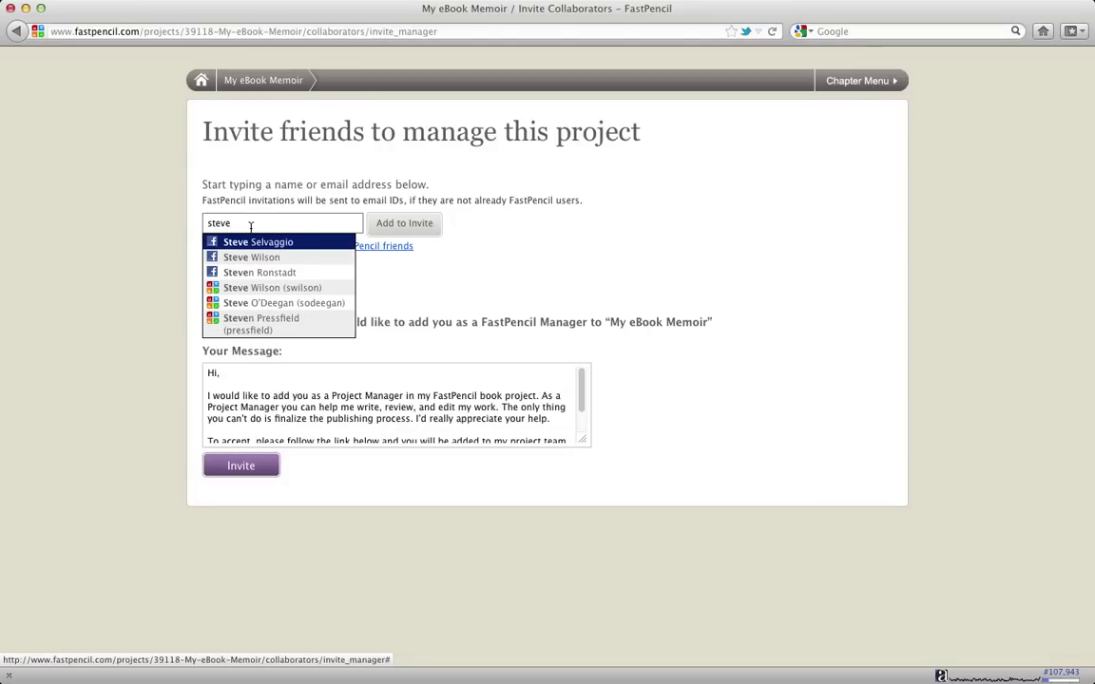
{"action": "left_click", "coordinate": [245, 259]}
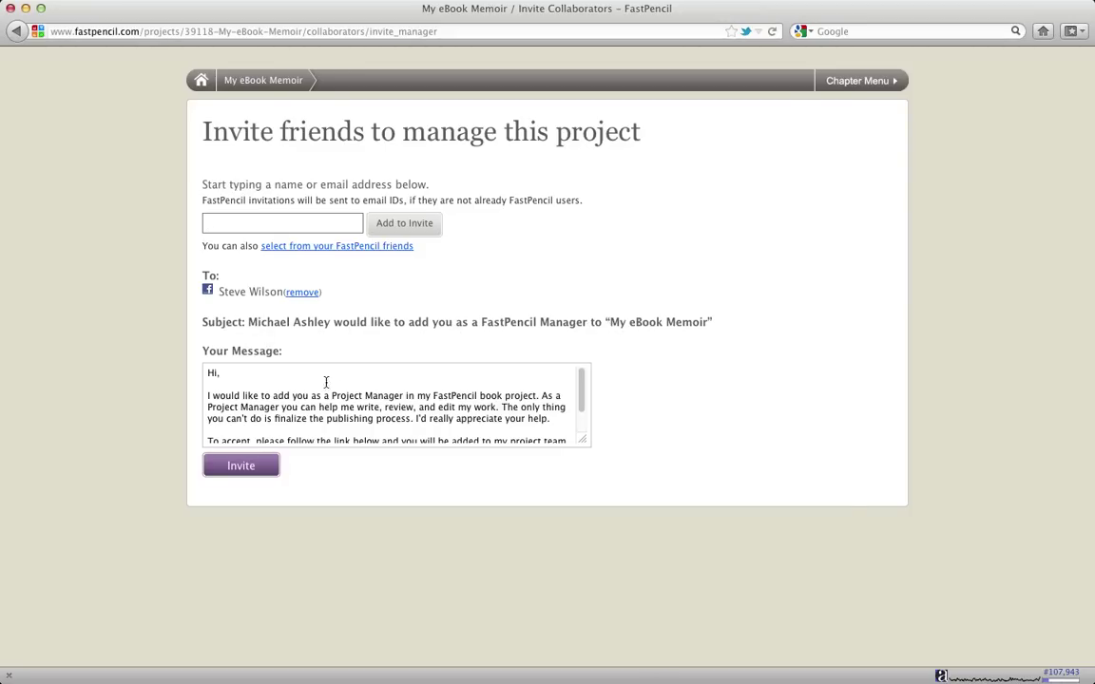
- Replace the default message with a greeting by first name and "I've added you to my project as a Project Manager,"
{"action": "left_click", "coordinate": [236, 393]}
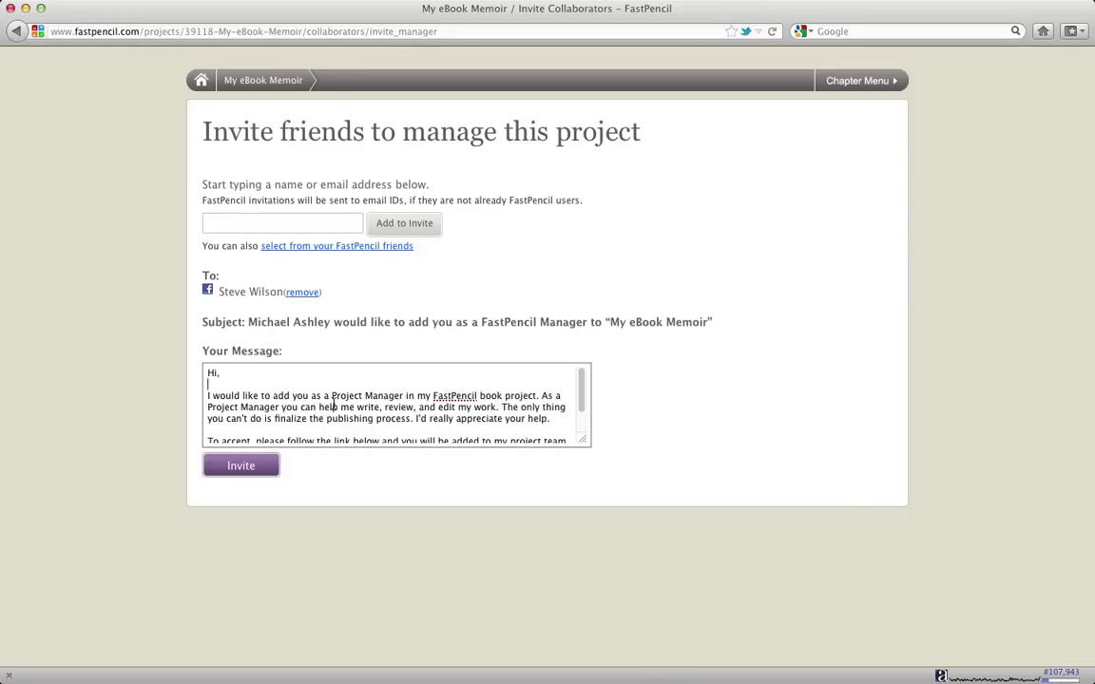
{"action": "left_click_drag", "start_coordinate": [211, 374], "coordinate": [391, 463]}
{"action": "key", "text": "BackSpace"}
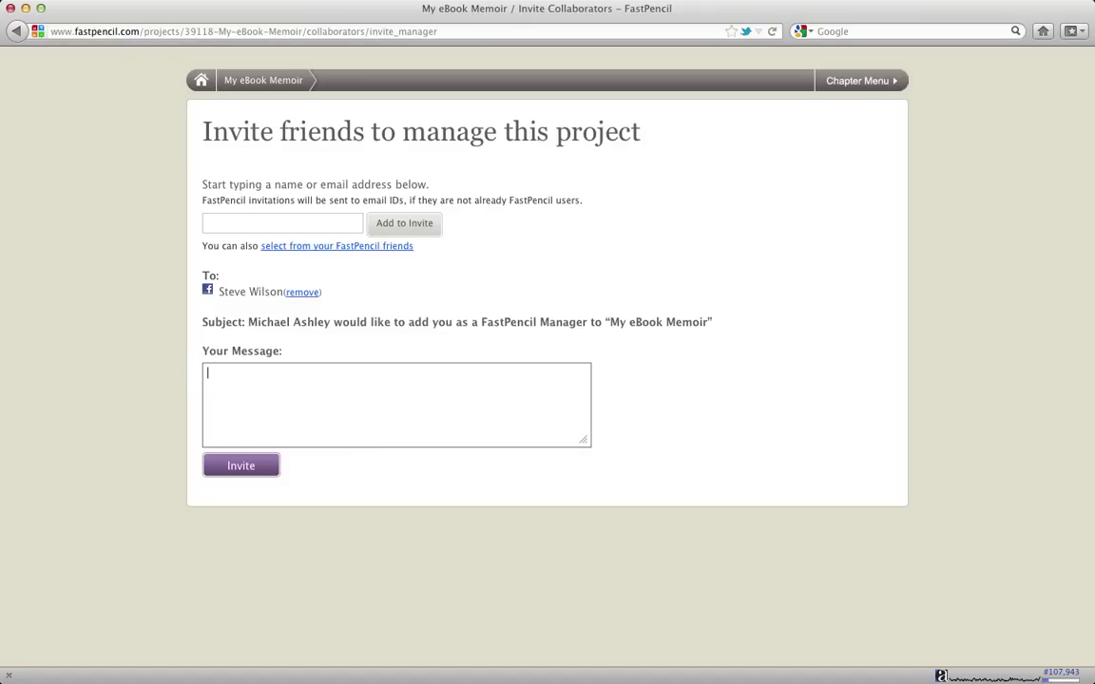
{"action": "type", "text": "Hi Steve, I've added you to my "}
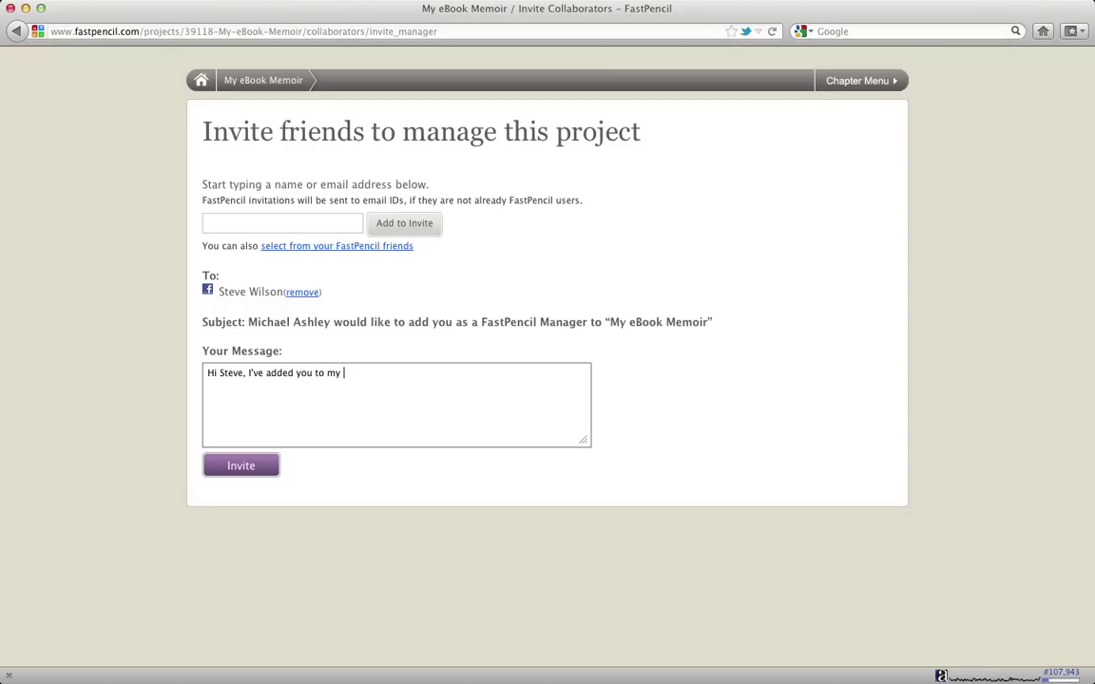
{"action": "type", "text": "project as a Project Manager,"}
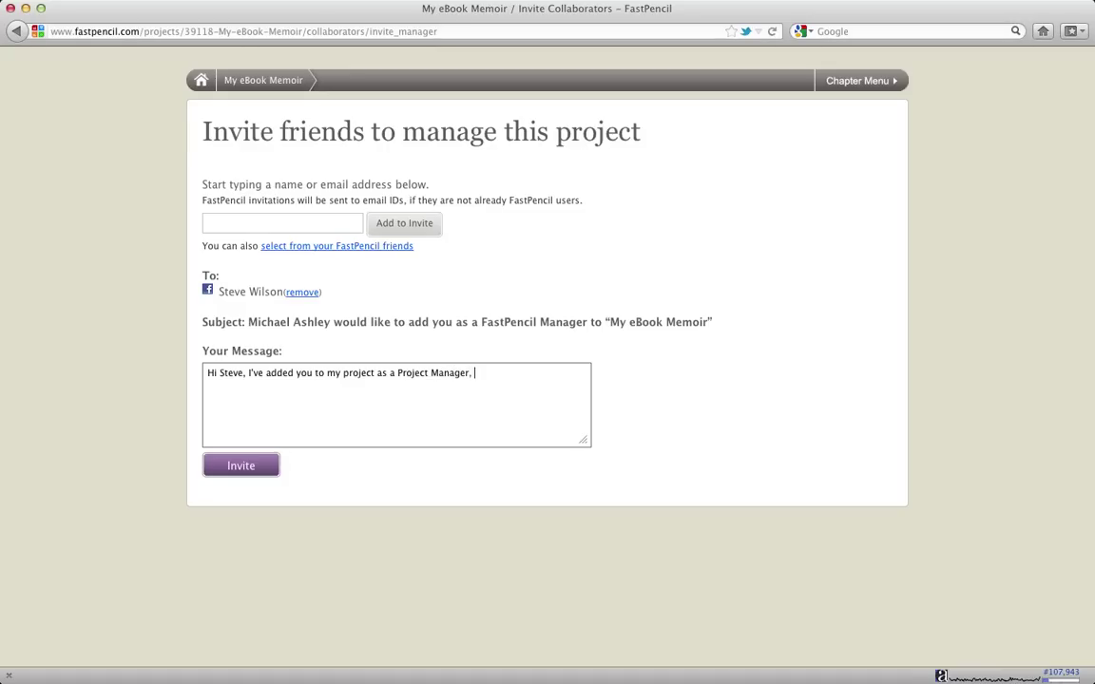
- Complete the message with "let's get together and discuss this.." and send the invitation
{"action": "type", "text": "please"}
{"action": "key", "text": "BackSpace"}
{"action": "key", "text": "BackSpace"}
{"action": "key", "text": "BackSpace"}
{"action": "key", "text": "BackSpace"}
{"action": "type", "text": "let's get together and discuss this.."}
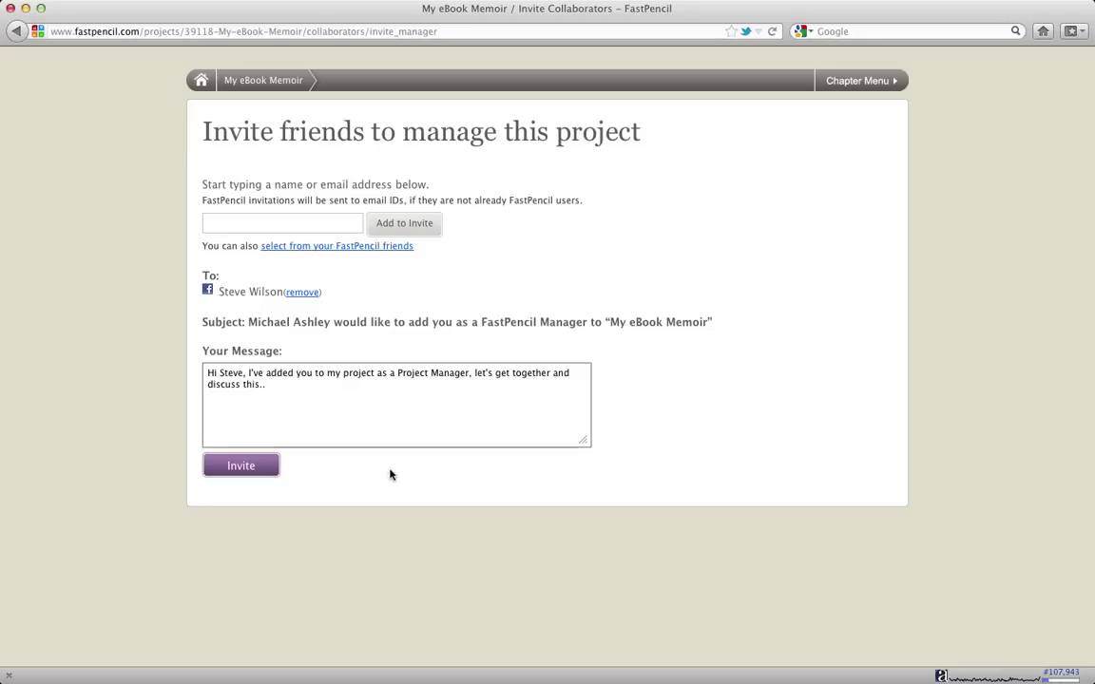
{"action": "left_click", "coordinate": [243, 467]}
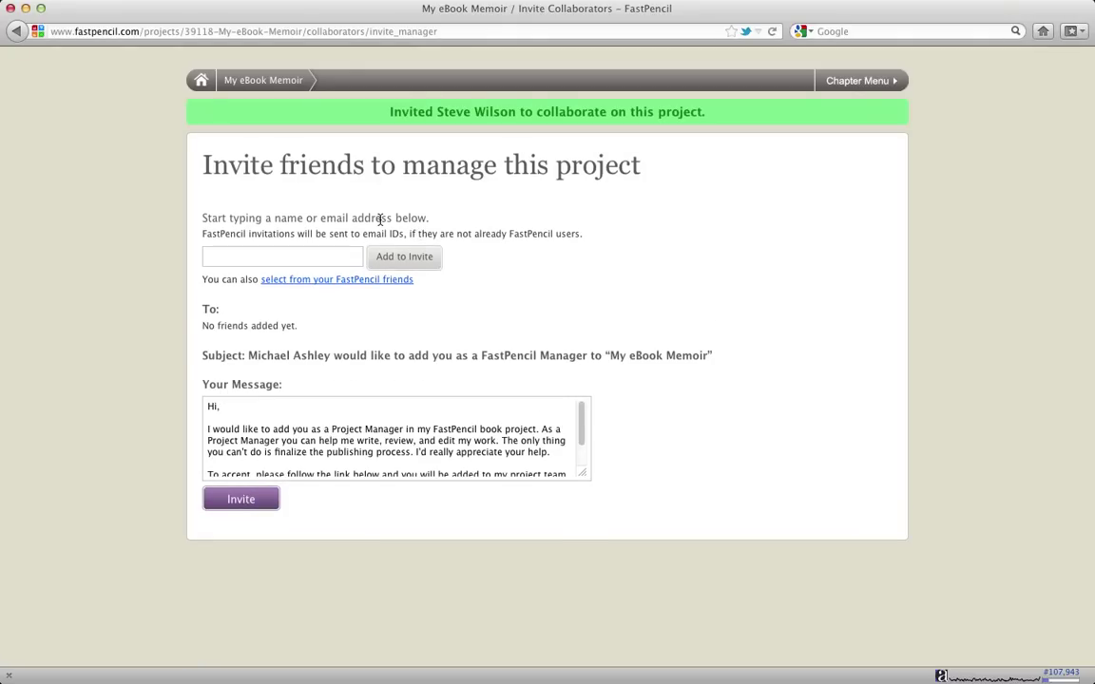
- Return to the My eBook Memoir project page and check its collaborators and its recent comments and edits
{"action": "left_click", "coordinate": [262, 83]}
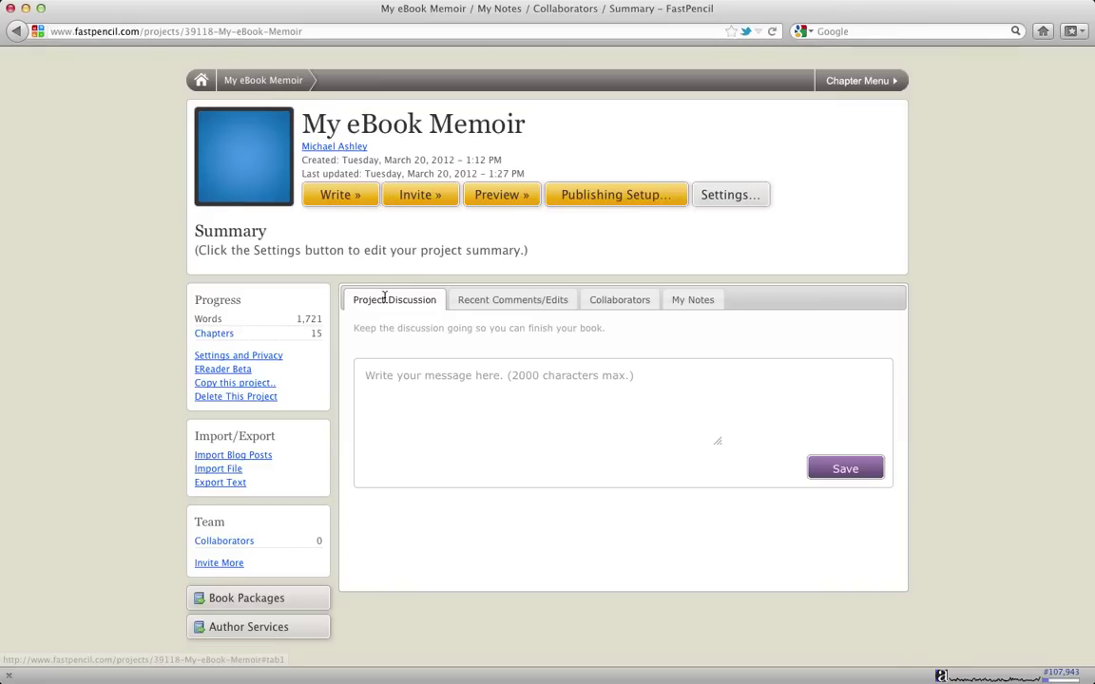
{"action": "left_click", "coordinate": [624, 302]}
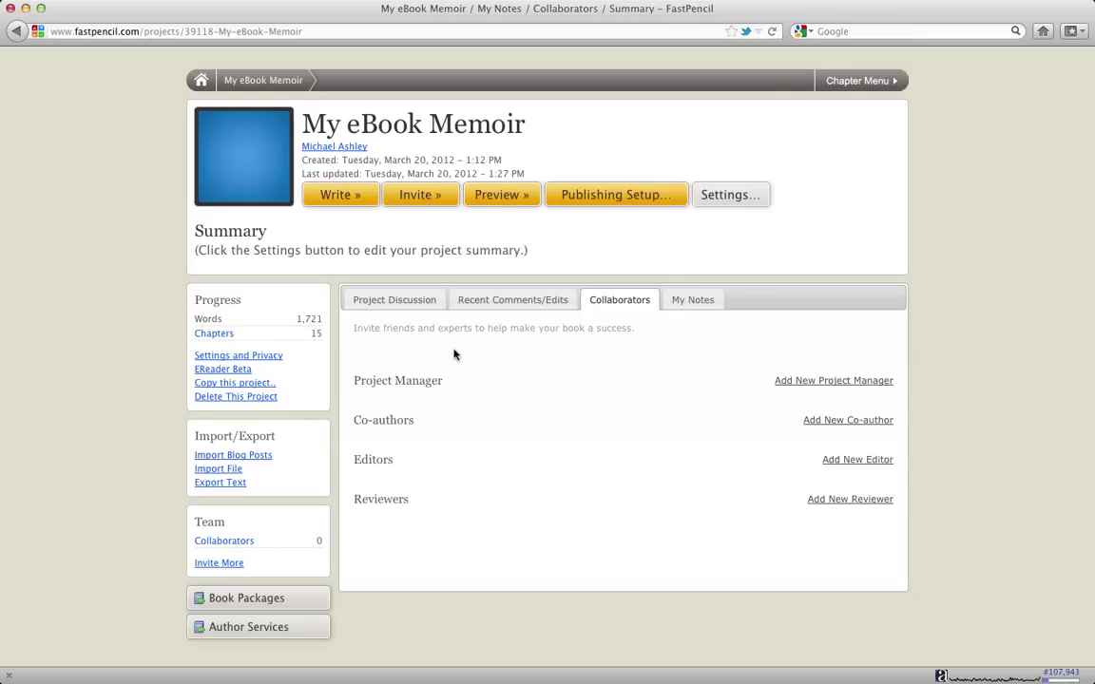
{"action": "left_click", "coordinate": [484, 301]}
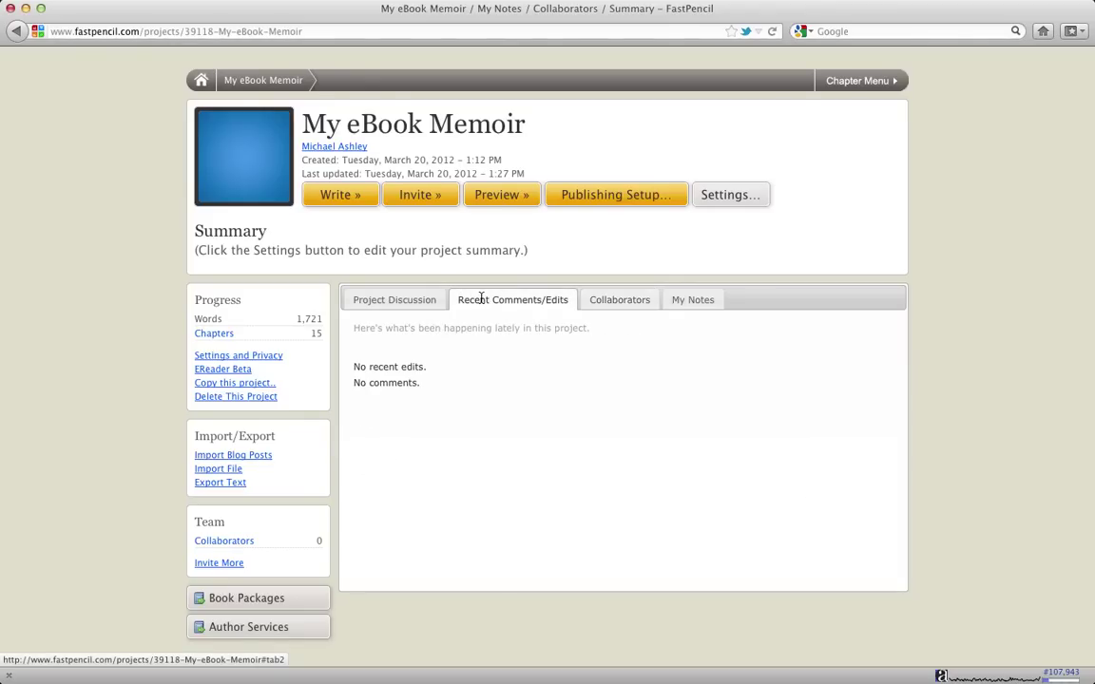
- Post "This is the kickoff for my new book!! Let's get this wrapped up quickly and launched this summer!" in the project discussion
{"action": "left_click", "coordinate": [407, 308]}
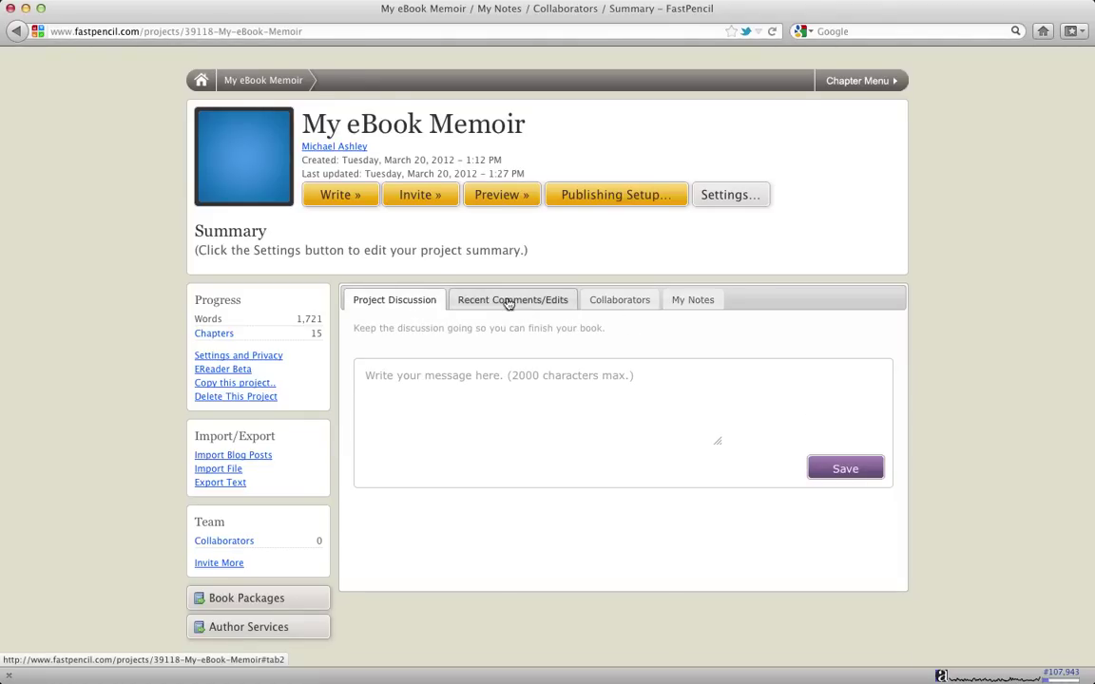
{"action": "left_click", "coordinate": [399, 384]}
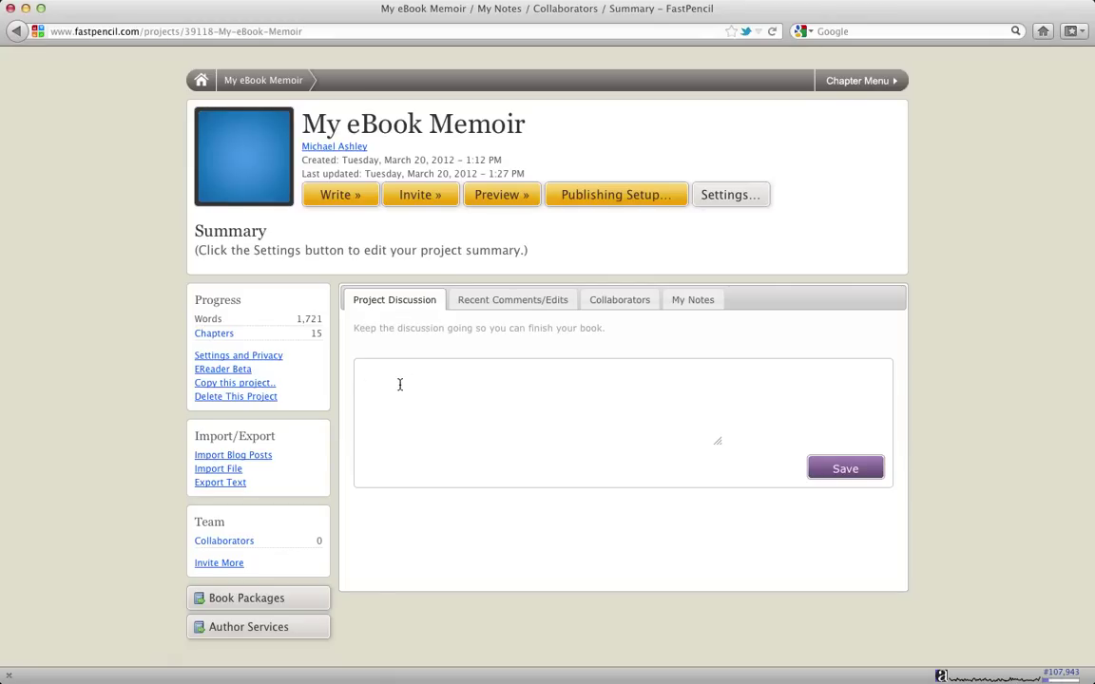
{"action": "type", "text": "This is the kickoff for my new book!"}
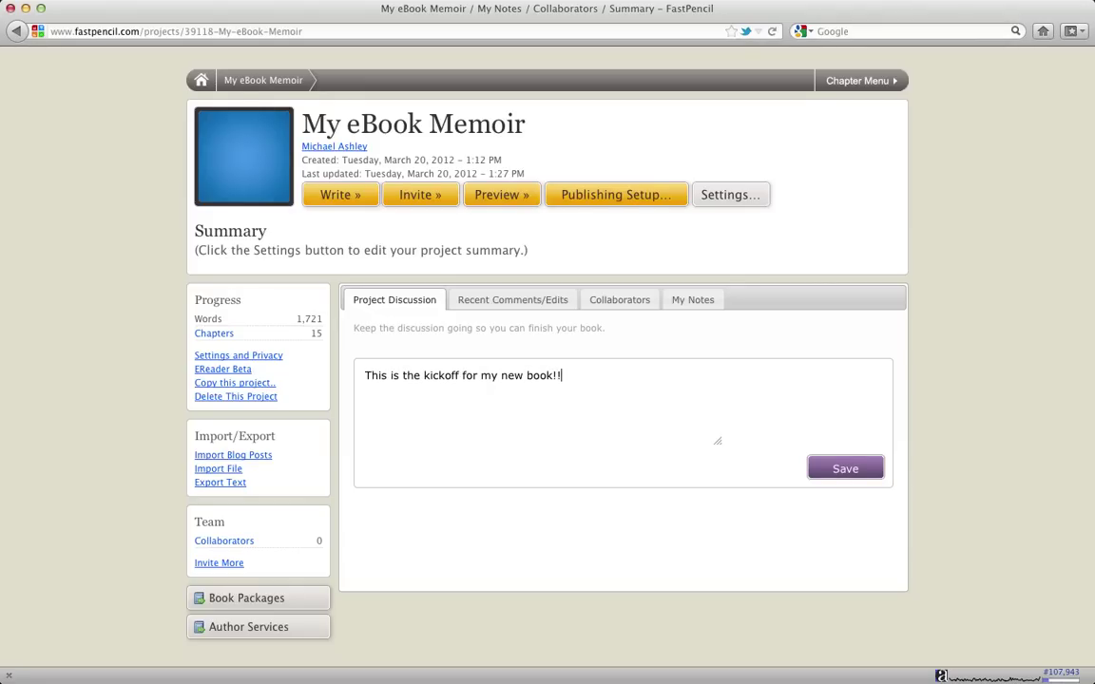
{"action": "type", "text": "! Let's get this wrapped up qui"}
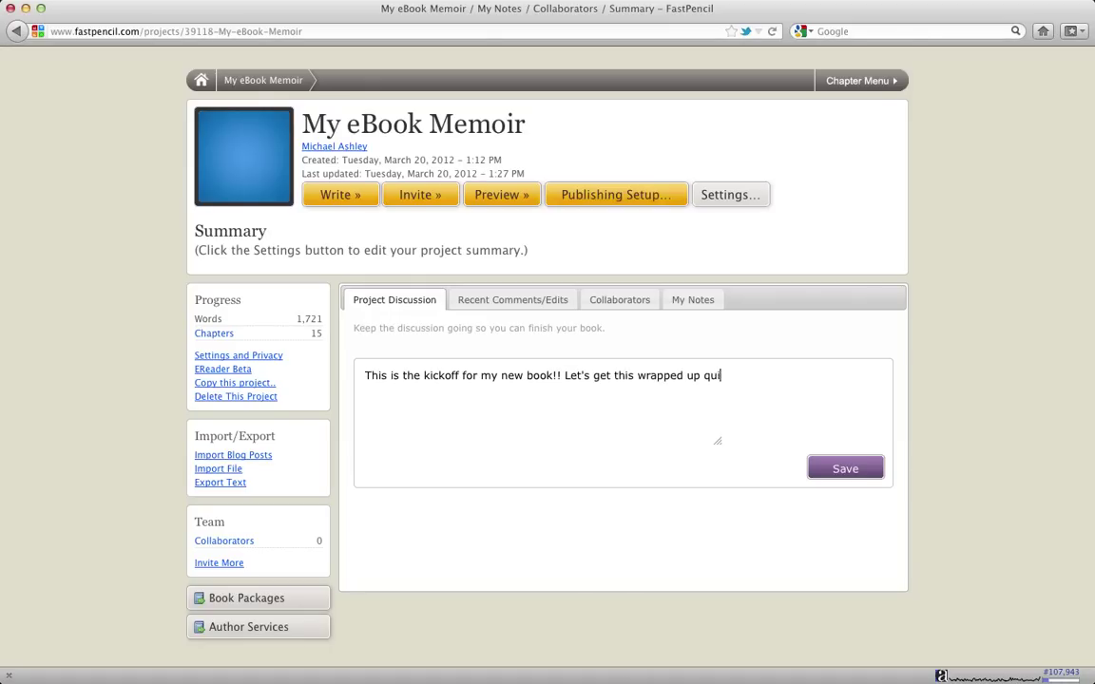
{"action": "type", "text": "ckly and launched this su"}
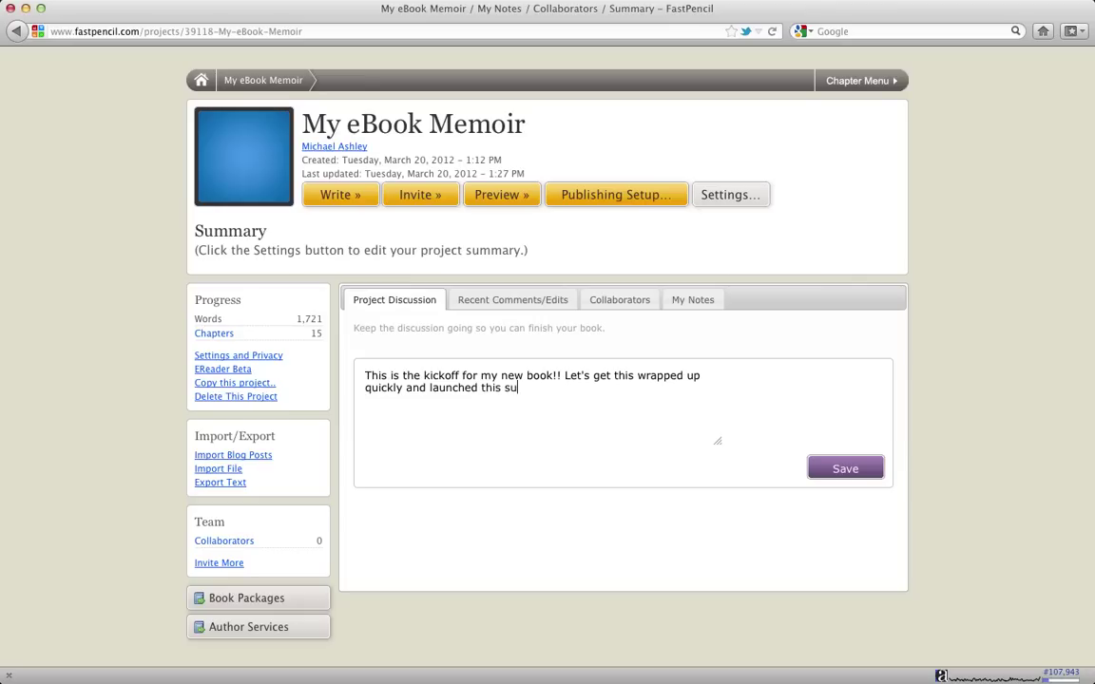
{"action": "type", "text": "mmer!"}
{"action": "left_click", "coordinate": [844, 471]}
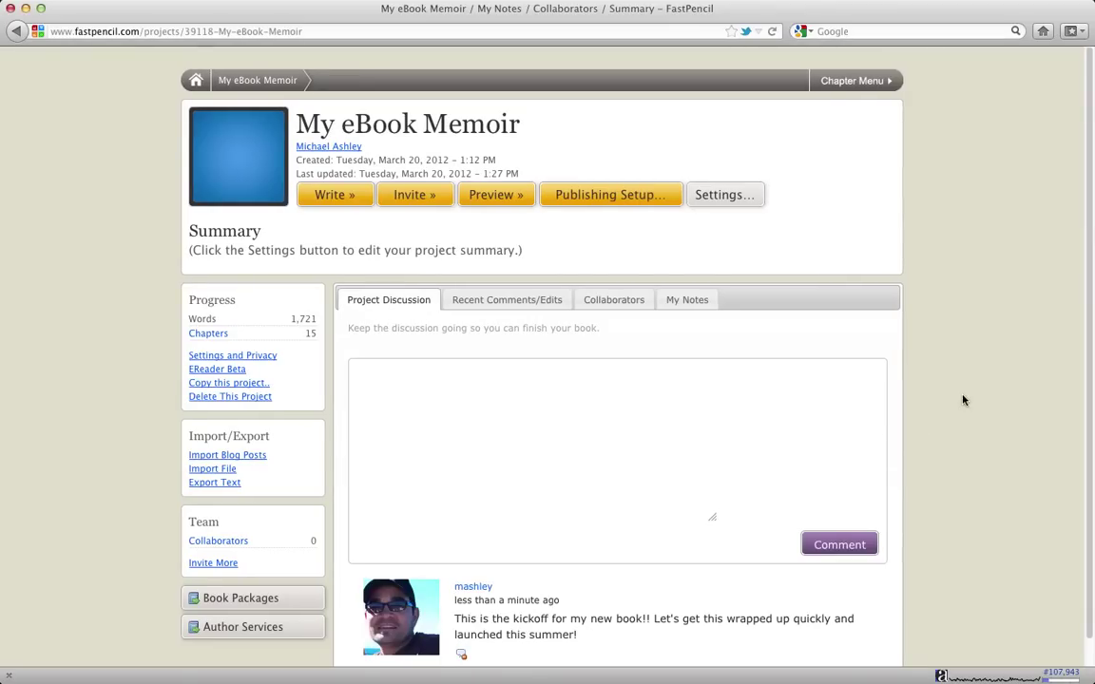
- Review the posted discussion message and the project's recent comments and edits
{"action": "scroll", "coordinate": [964, 400], "scroll_direction": "down", "scroll_amount": 1}
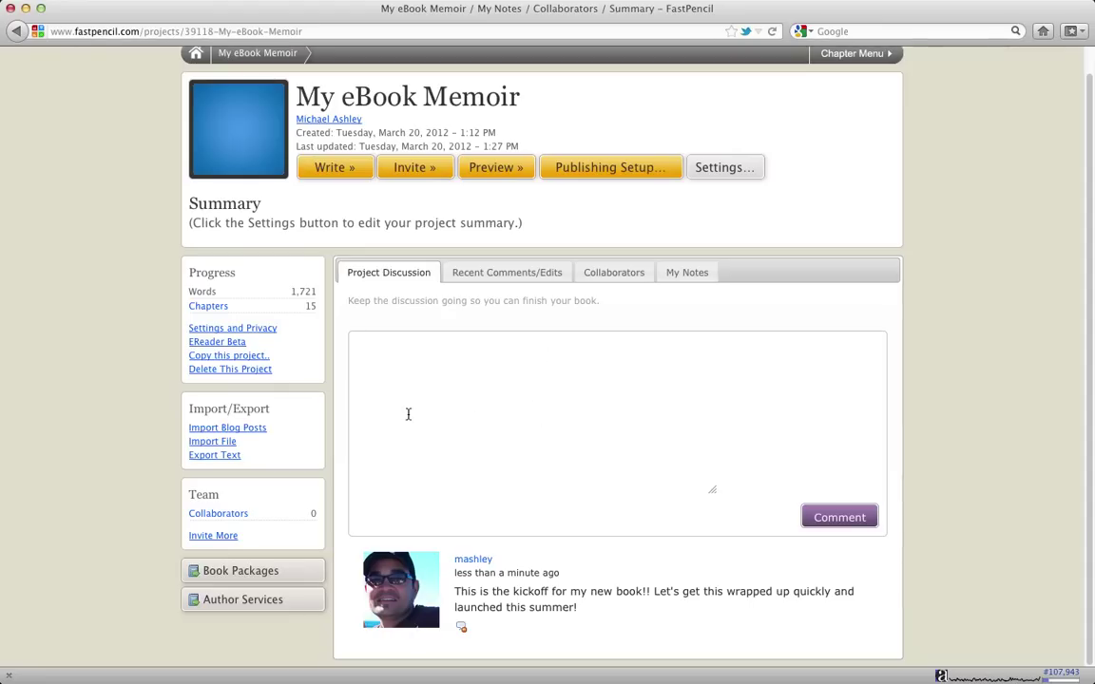
{"action": "left_click", "coordinate": [501, 275]}
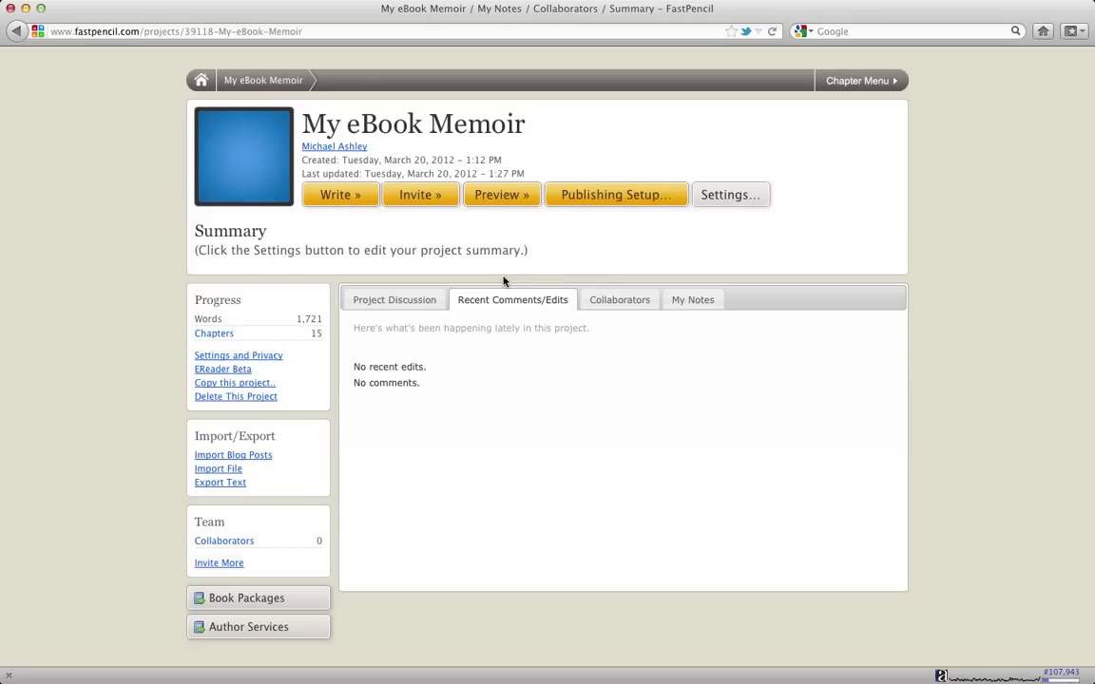
- Begin the Work and Career chapter with "I founded FastPencil in 2007 because my Mom wanted to publish a book for my daughter and kept getting"
{"action": "left_click", "coordinate": [855, 81]}
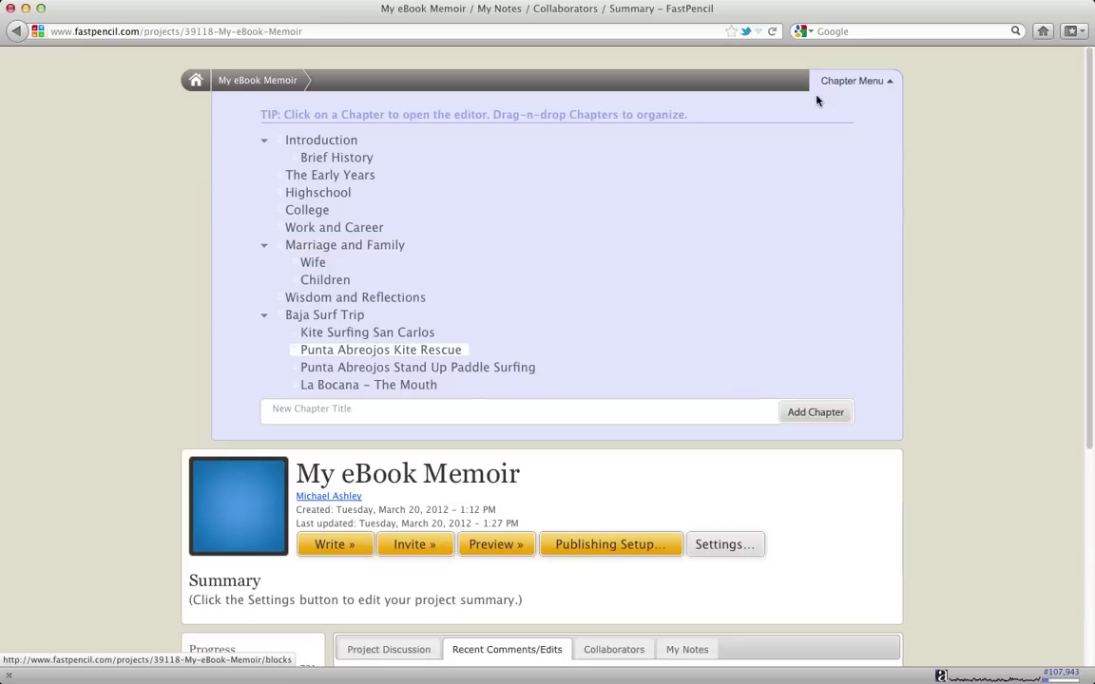
{"action": "left_click", "coordinate": [309, 233]}
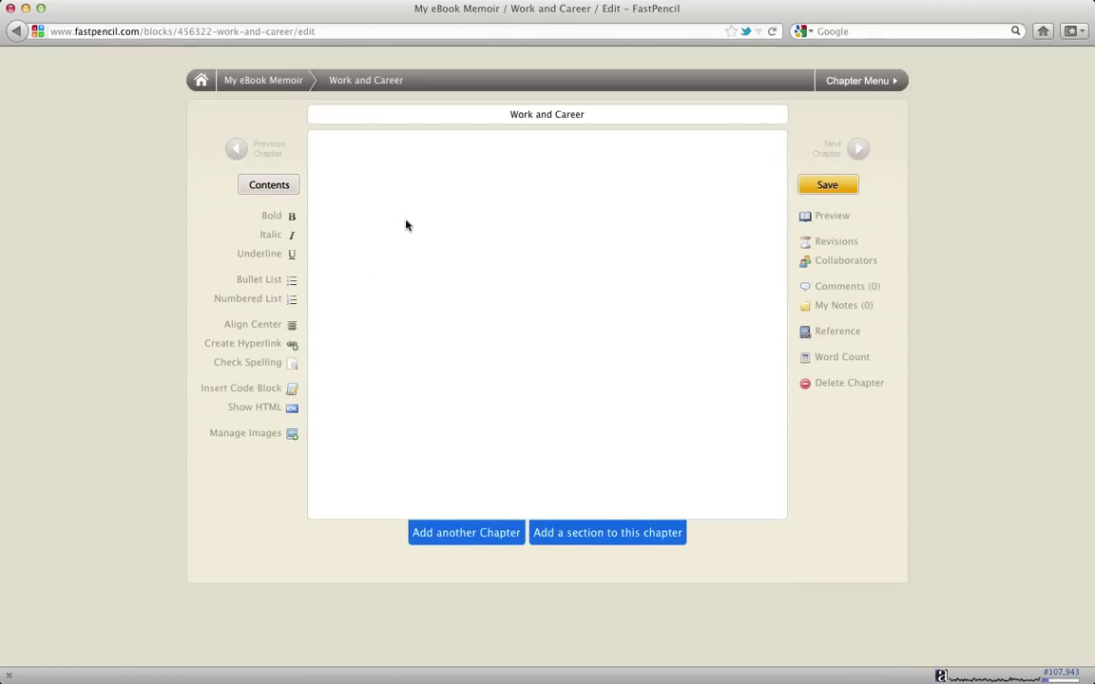
{"action": "type", "text": "founded FastPencil in "}
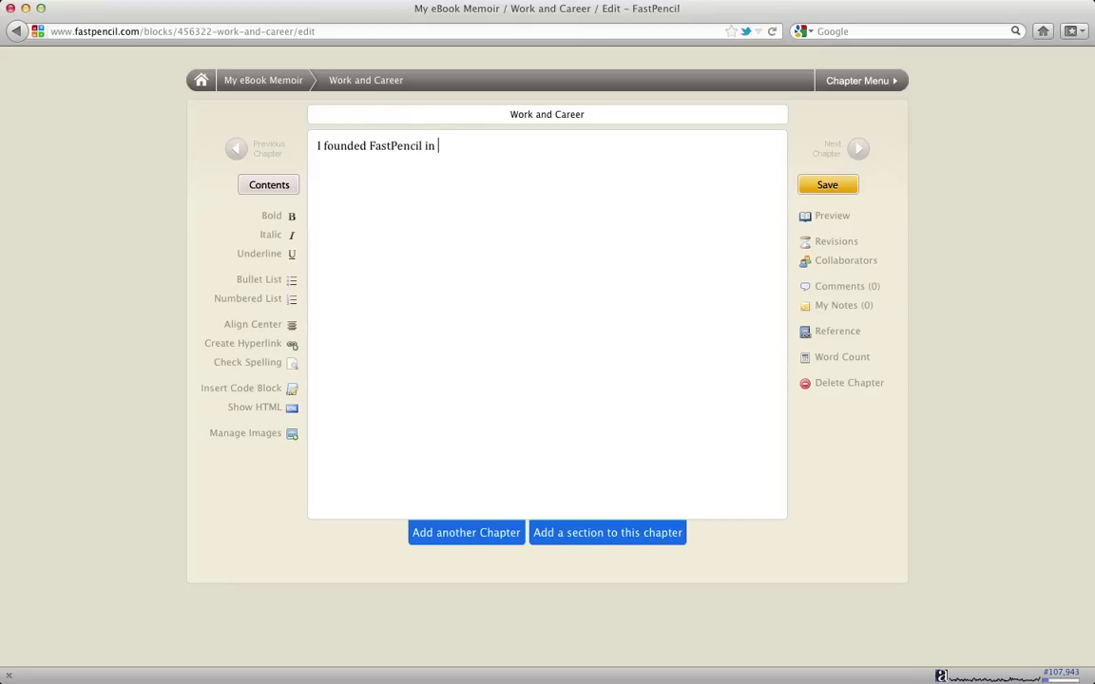
{"action": "type", "text": "2007 because my Mom wanted to publs"}
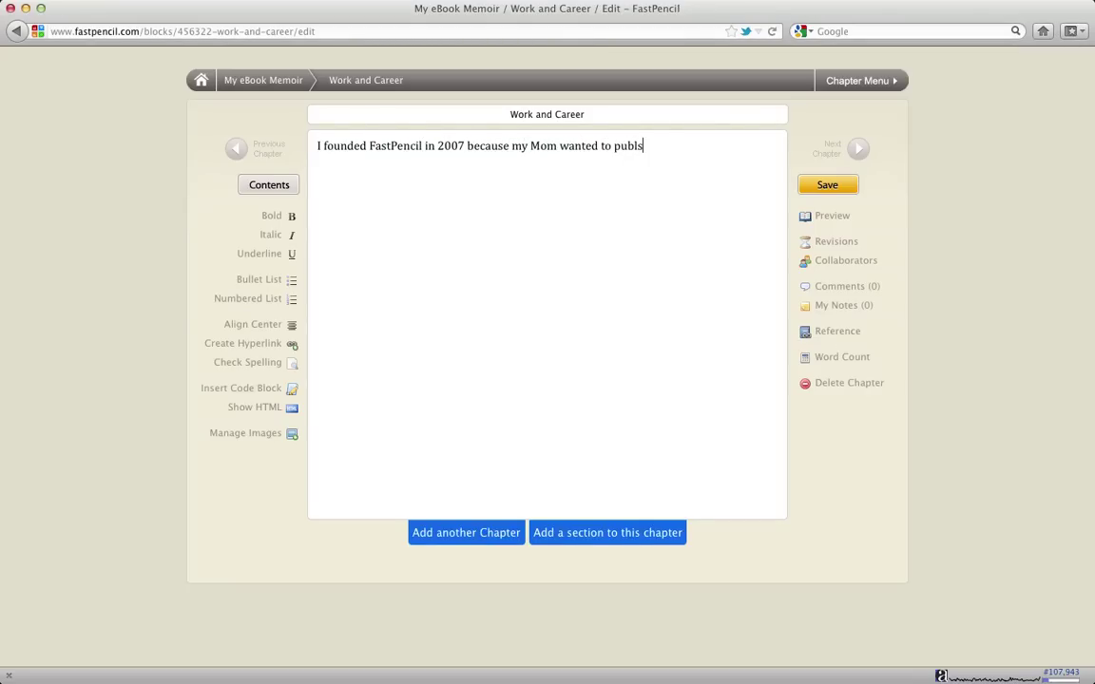
{"action": "key", "text": "BackSpace"}
{"action": "type", "text": "ish a book for my daughter and kept get"}
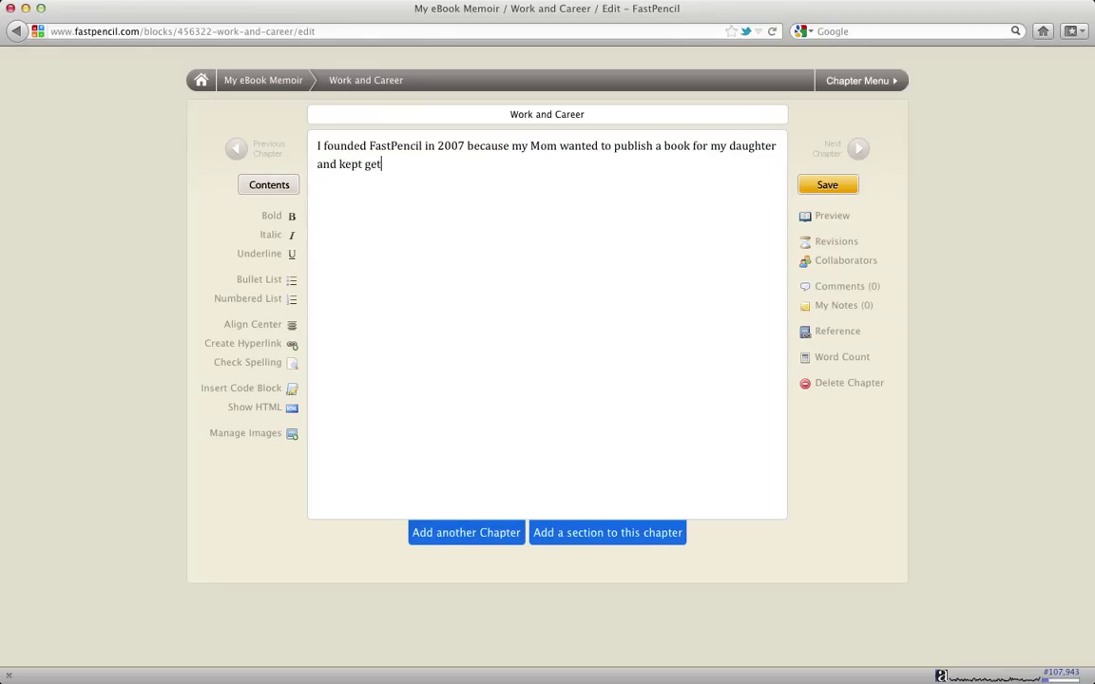
- Finish the chapter's sentence with "rejection letters from all the major publishers!!!" and save the chapter
{"action": "type", "text": "ting rejection letters from "}
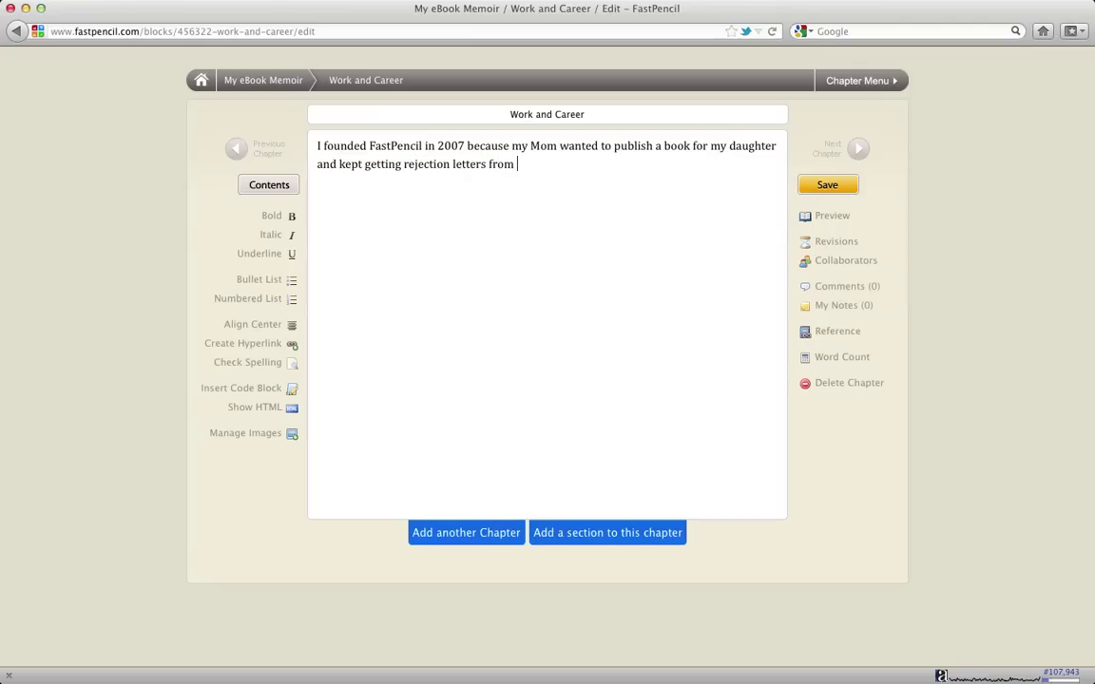
{"action": "type", "text": "all the major publishers!!!"}
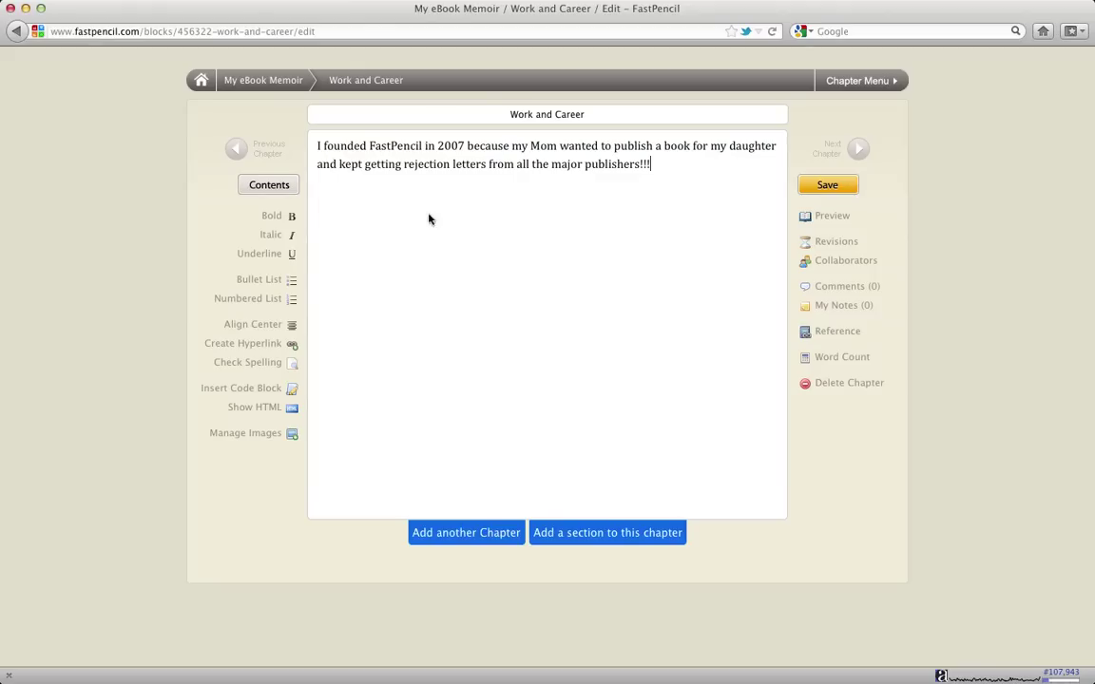
{"action": "left_click", "coordinate": [819, 185]}
- Return to the project page and reopen the Work and Career chapter from its recent edits
{"action": "left_click", "coordinate": [260, 84]}
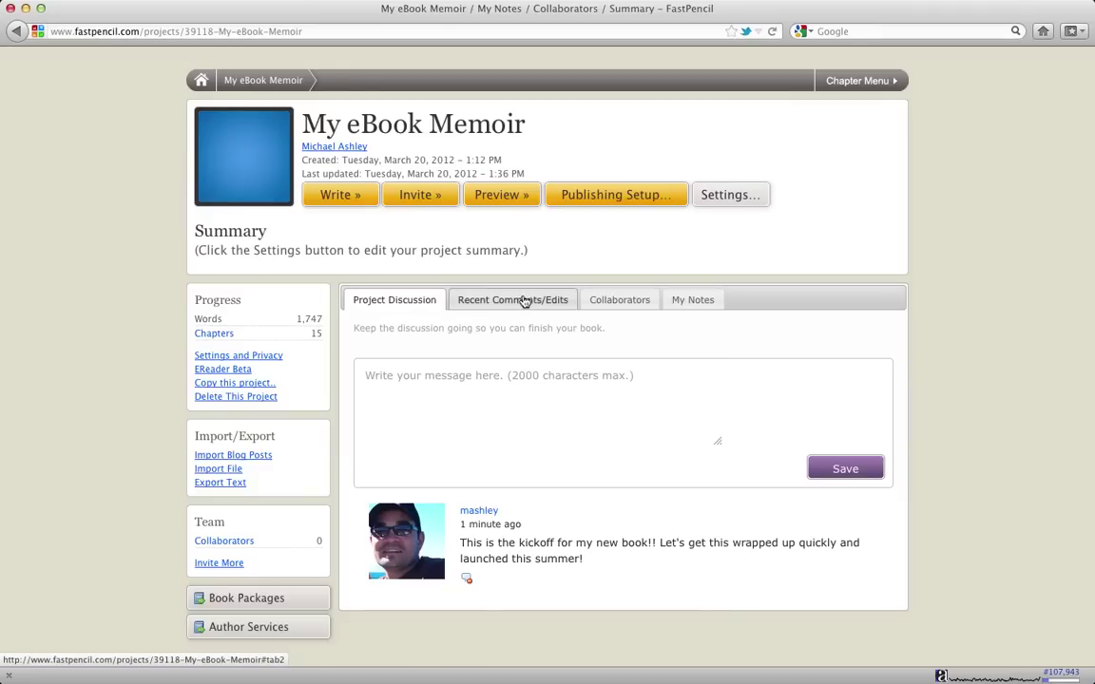
{"action": "left_click", "coordinate": [516, 301]}
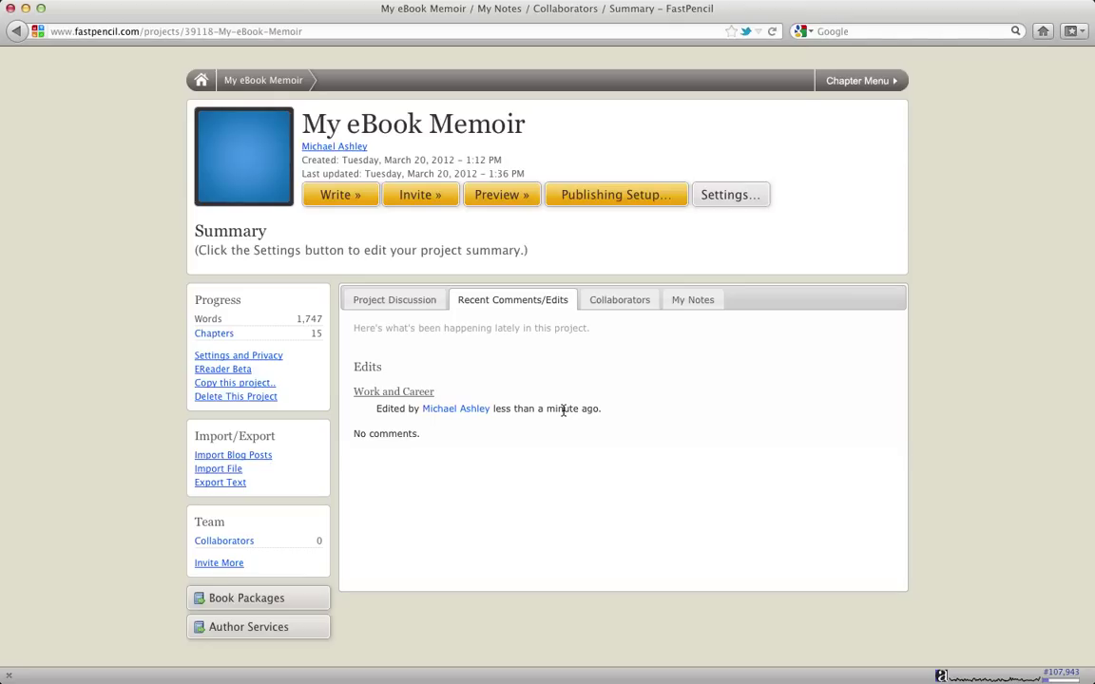
{"action": "left_click", "coordinate": [397, 393]}
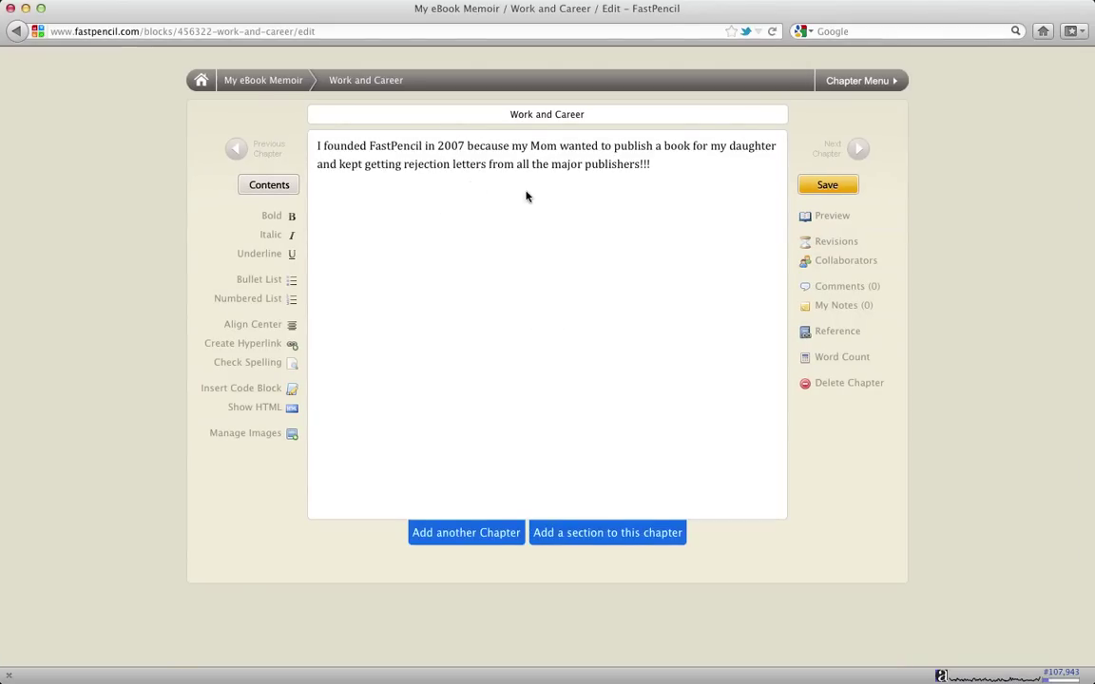
- Compare the Work and Career chapter's current revision with the previous one, and view the project's collaborator roles
{"action": "left_click", "coordinate": [840, 247]}
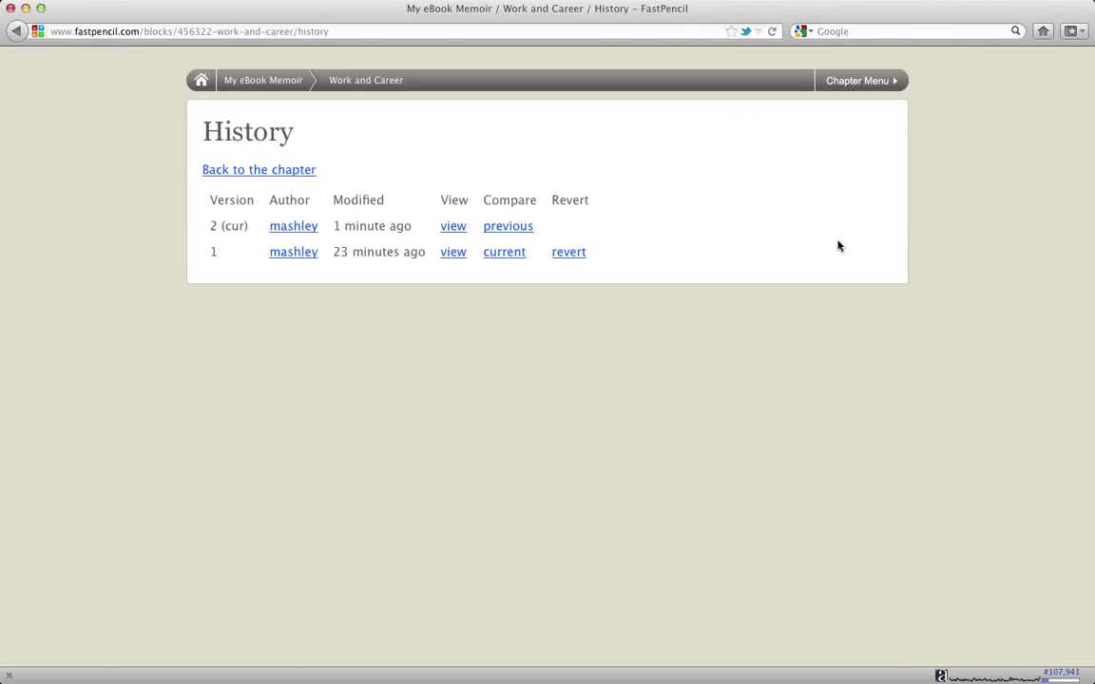
{"action": "left_click", "coordinate": [519, 234]}
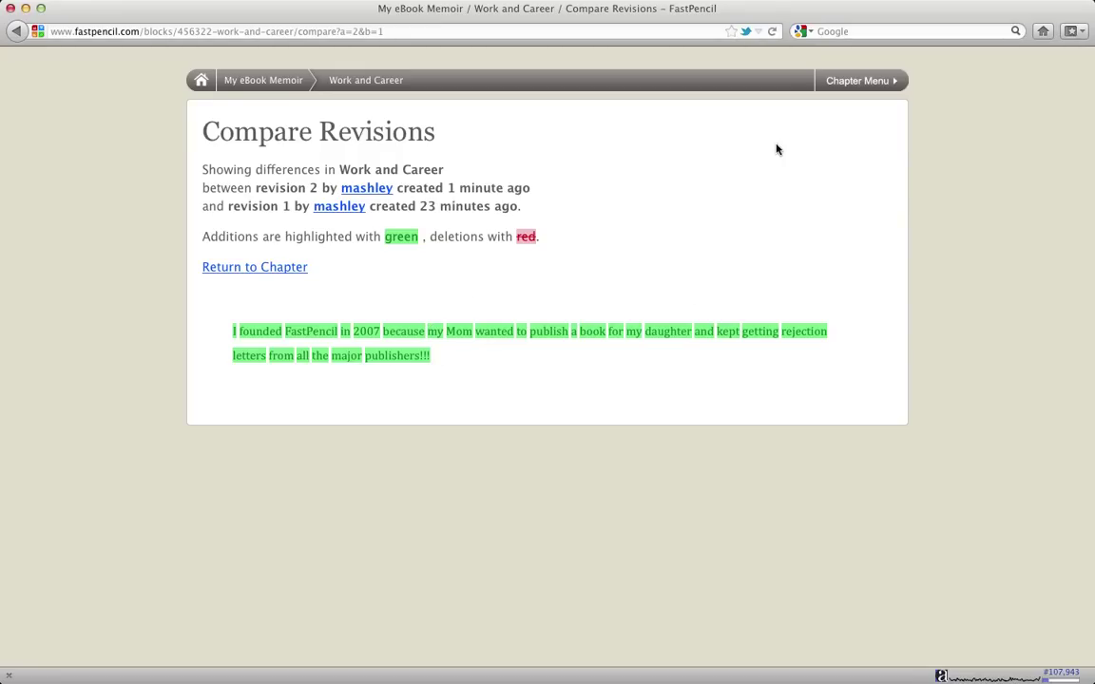
{"action": "left_click", "coordinate": [237, 79]}
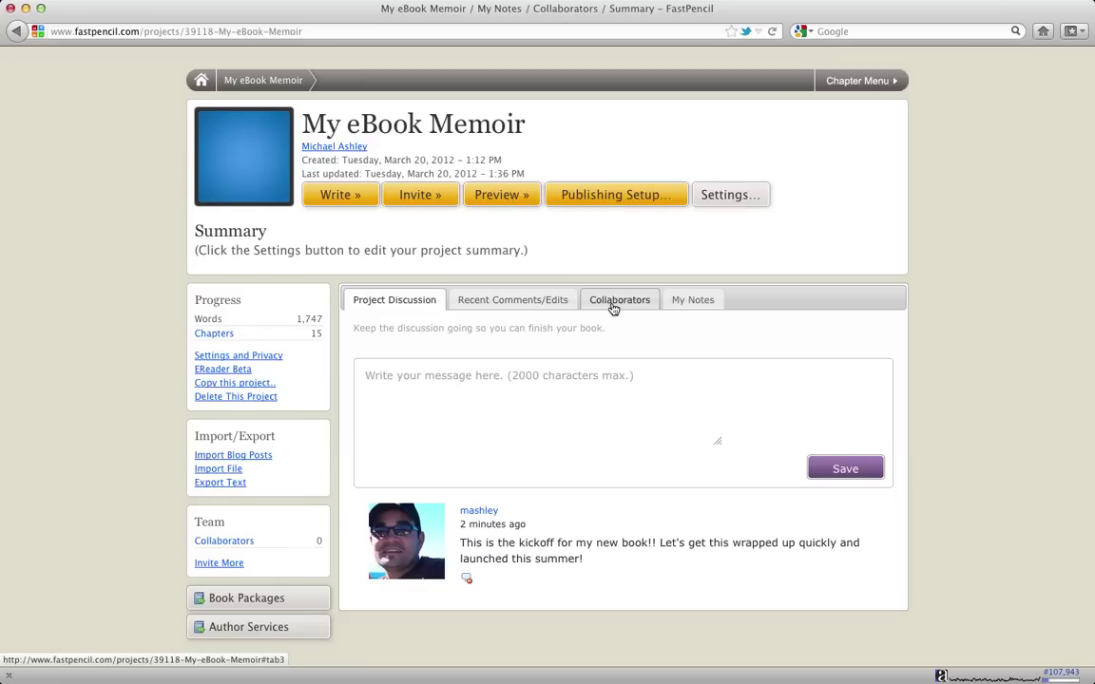
{"action": "left_click", "coordinate": [613, 306]}
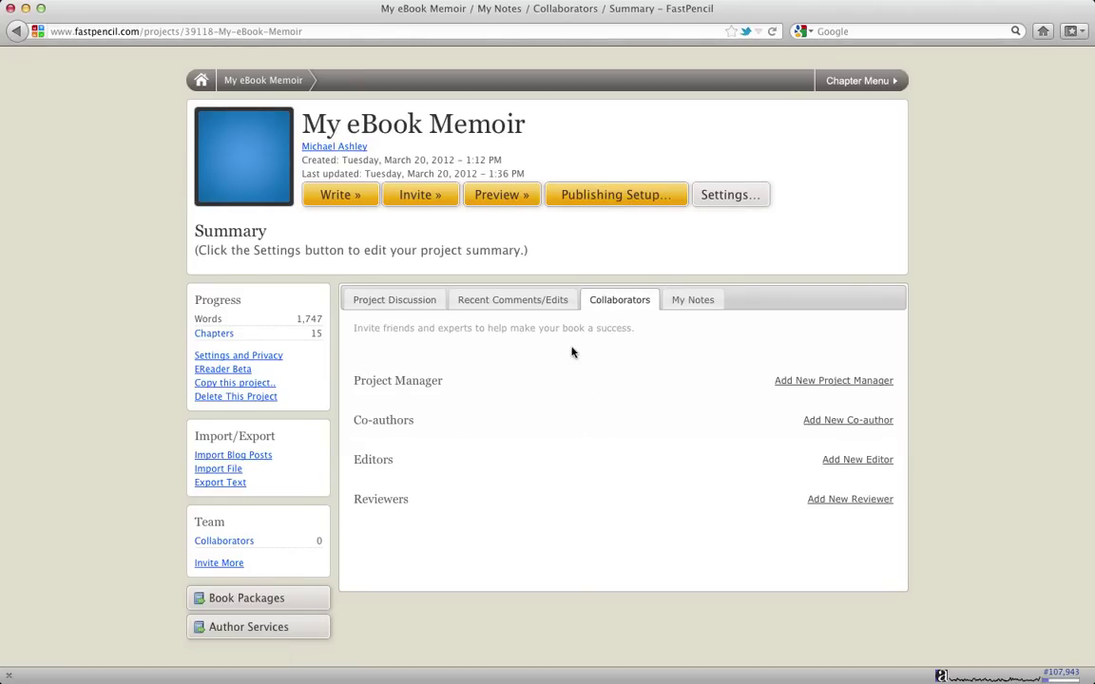
- Add the private project note "My Private Notes go here." and save it
{"action": "left_click", "coordinate": [691, 300]}
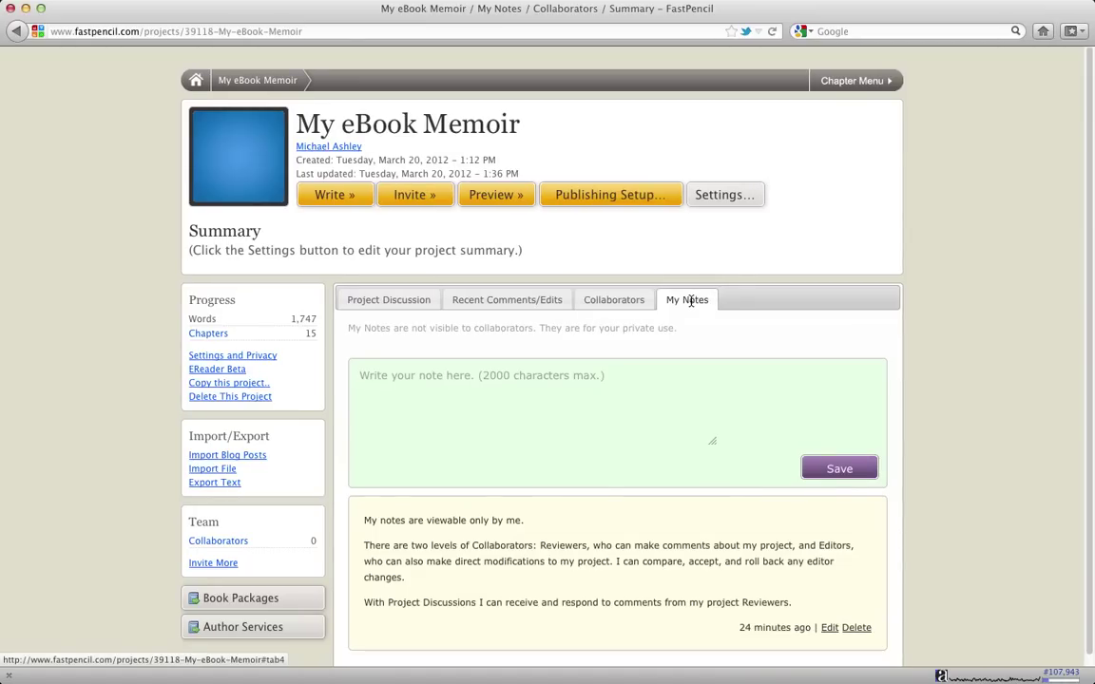
{"action": "left_click", "coordinate": [608, 421]}
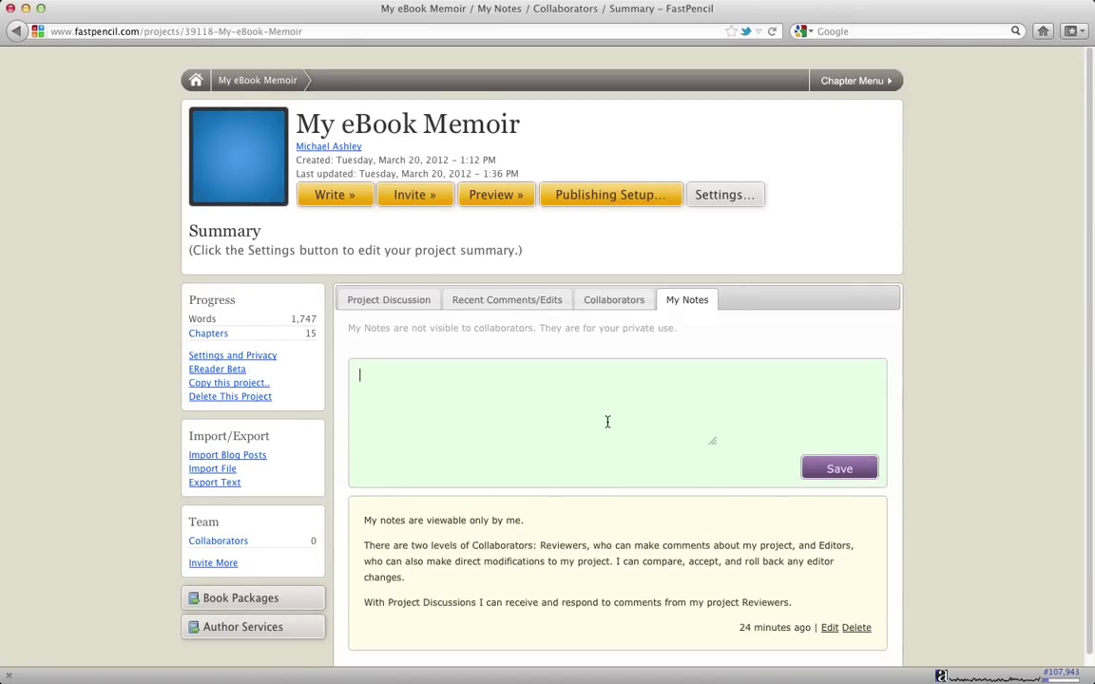
{"action": "type", "text": "My Private Notes goe here"}
{"action": "key", "text": "BackSpace"}
{"action": "key", "text": "BackSpace"}
{"action": "key", "text": "BackSpace"}
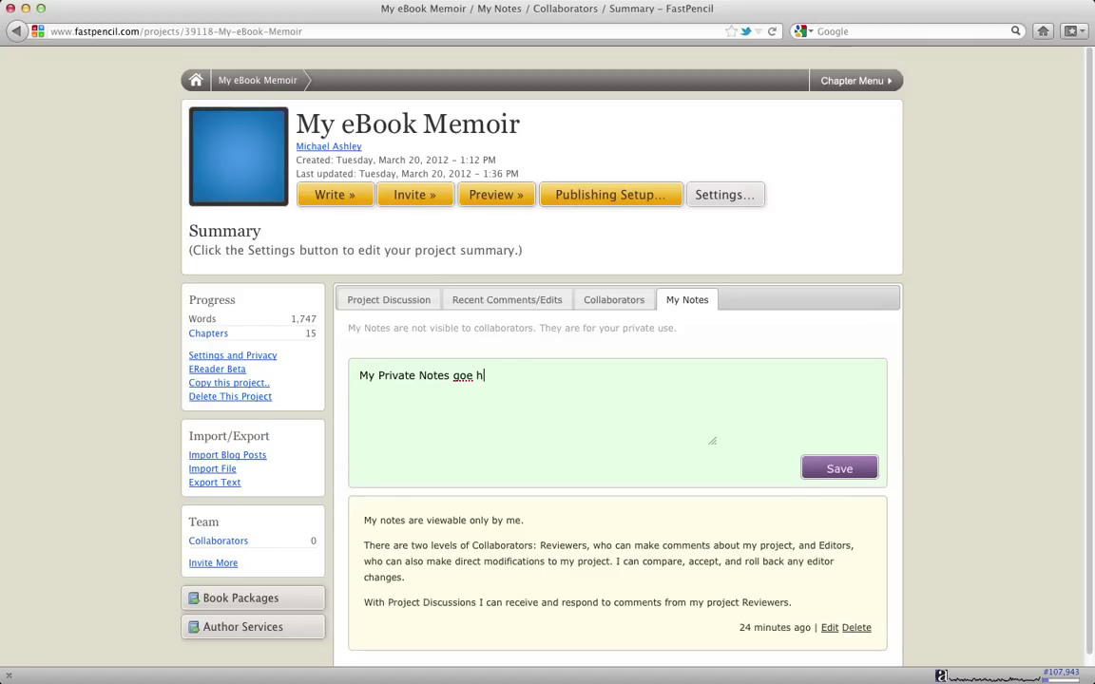
{"action": "key", "text": "BackSpace"}
{"action": "key", "text": "BackSpace"}
{"action": "key", "text": "BackSpace"}
{"action": "key", "text": "BackSpace"}
{"action": "type", "text": "o here."}
{"action": "left_click", "coordinate": [836, 466]}
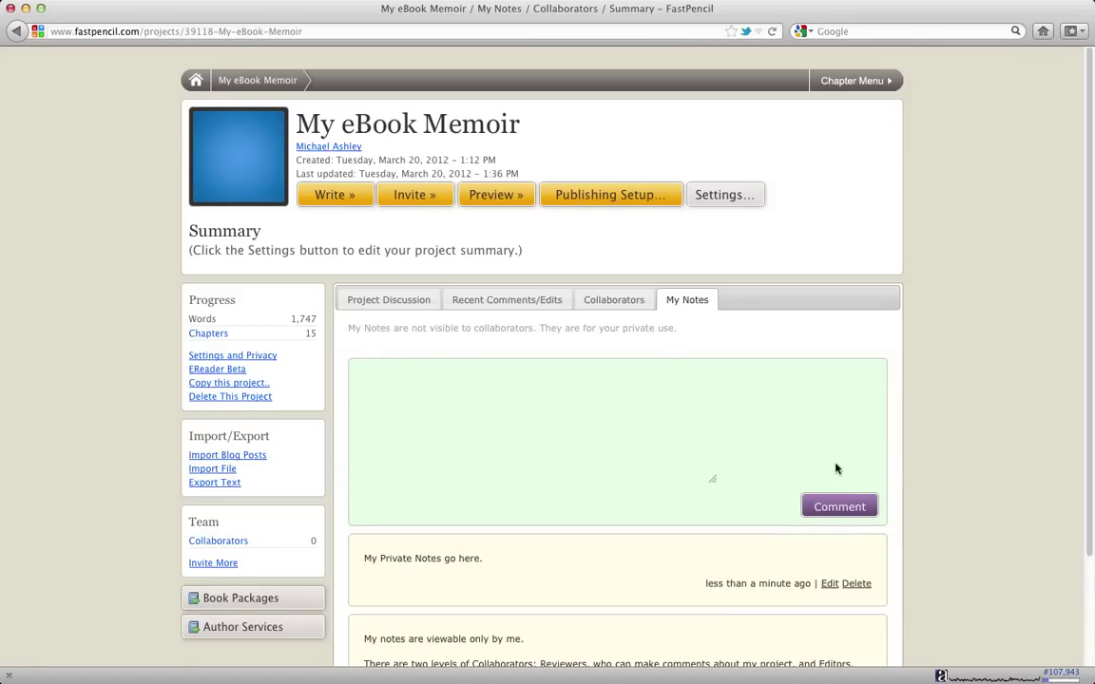
{"action": "scroll", "coordinate": [751, 509], "scroll_direction": "down", "scroll_amount": 1}
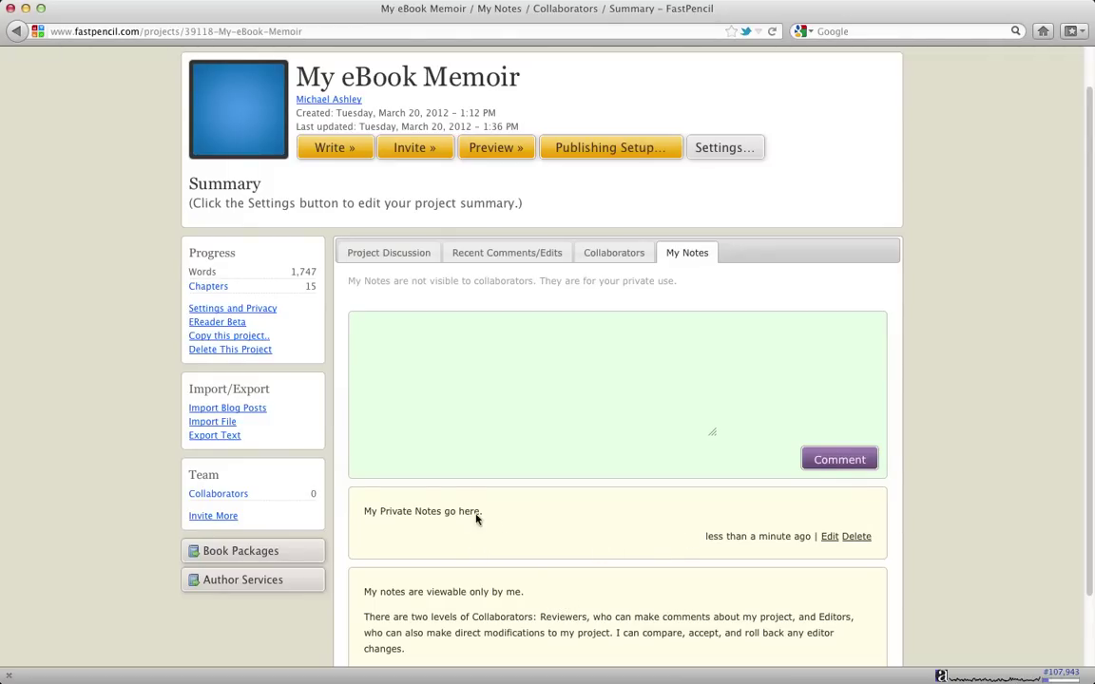
- Examine what each collaborator role is allowed to do on the project's invitation page, and return to the project page
{"action": "left_click", "coordinate": [408, 256]}
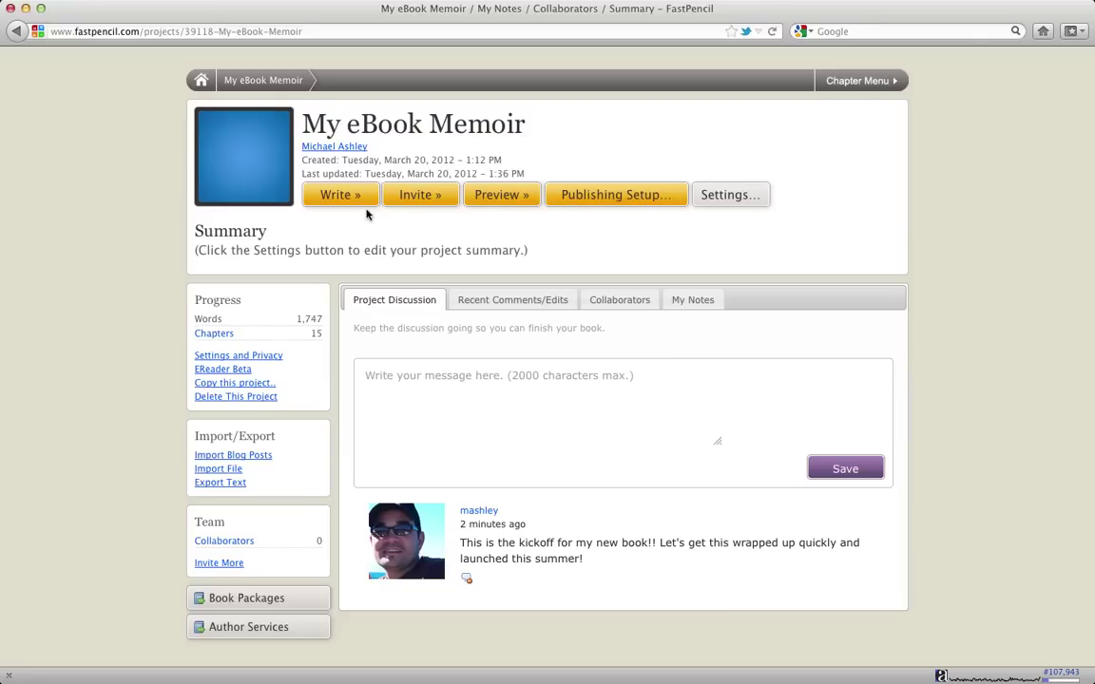
{"action": "left_click", "coordinate": [407, 204]}
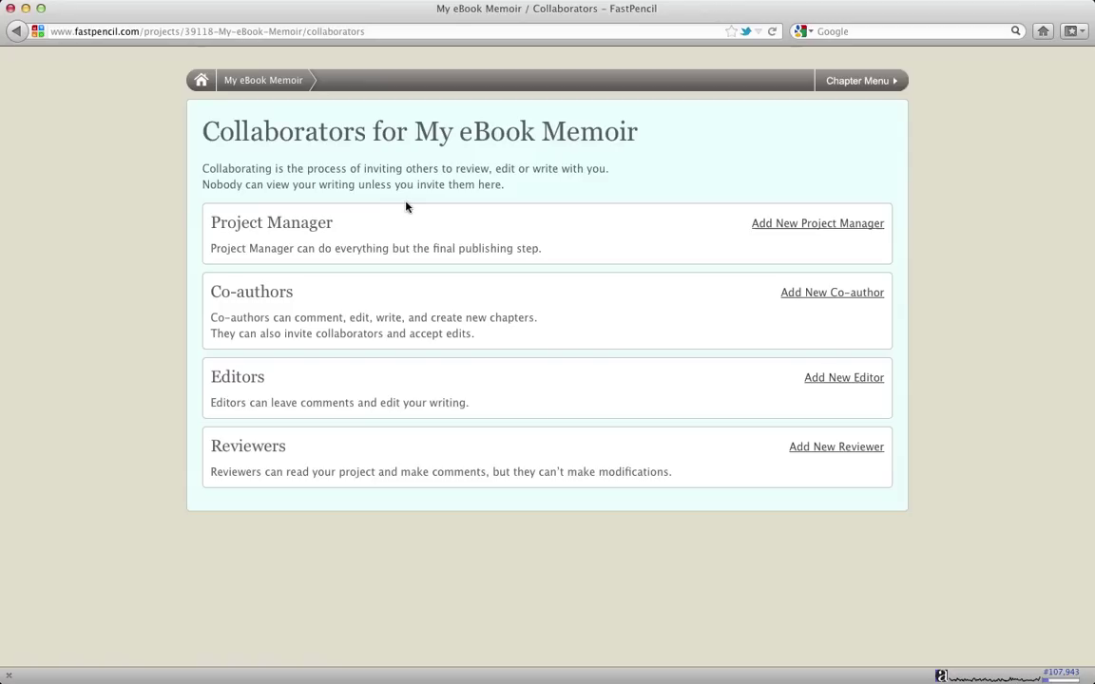
{"action": "left_click", "coordinate": [282, 86]}
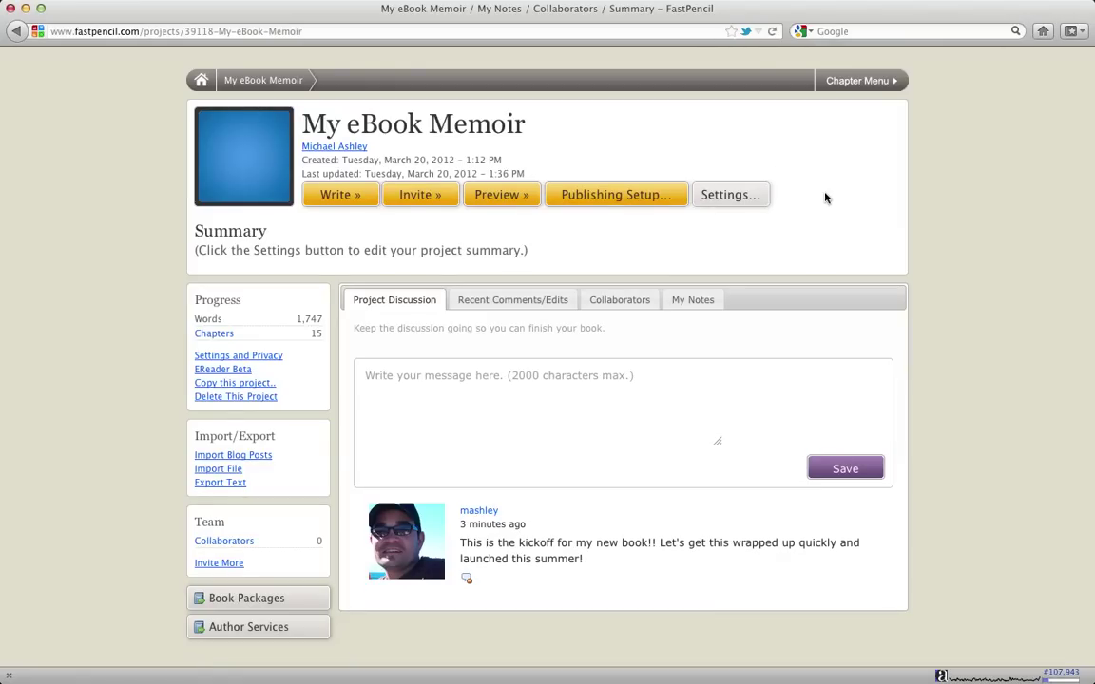
- Review the project's collaborators, its discussion, and its recent comments and edits
{"action": "left_click", "coordinate": [609, 306]}
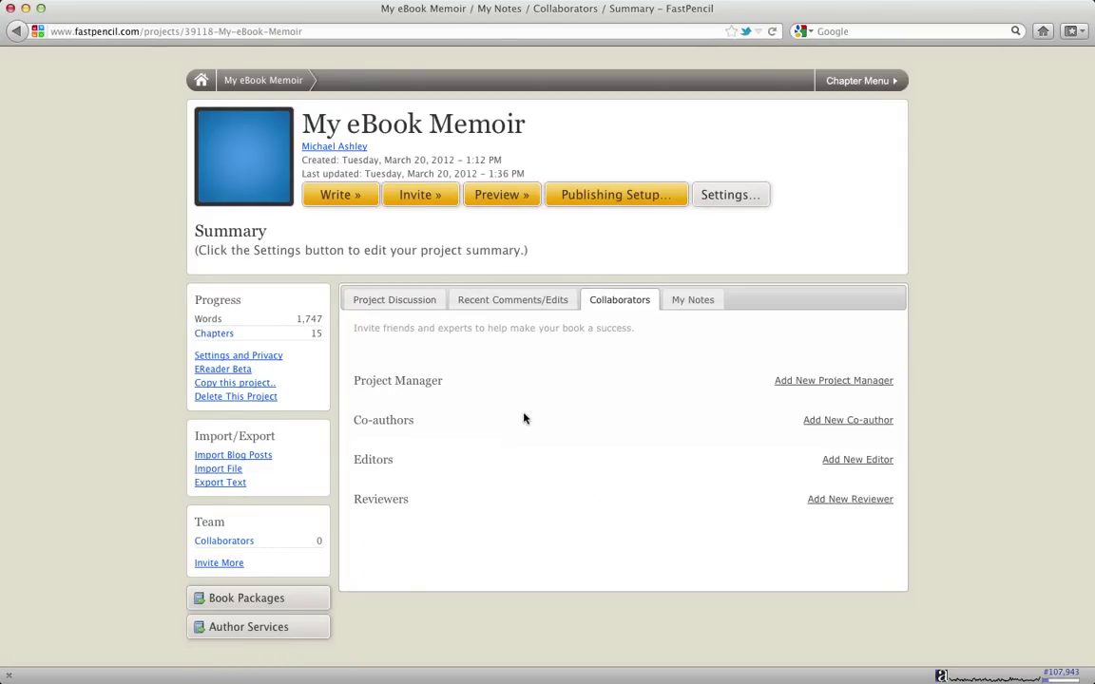
{"action": "left_click", "coordinate": [404, 301]}
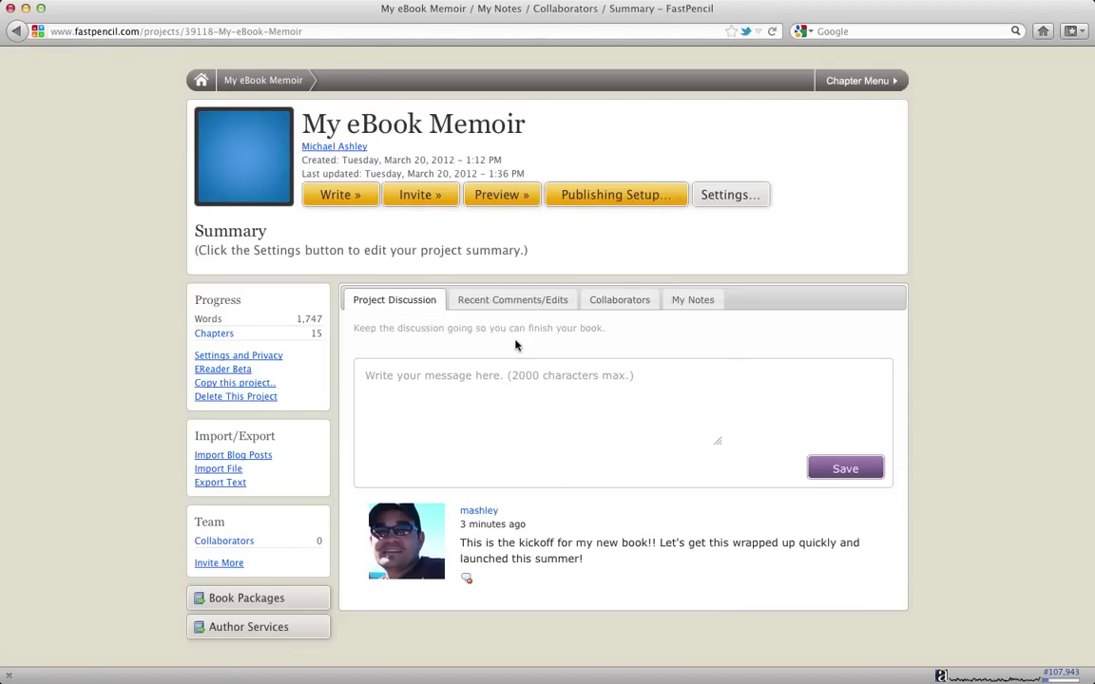
{"action": "left_click", "coordinate": [518, 301]}
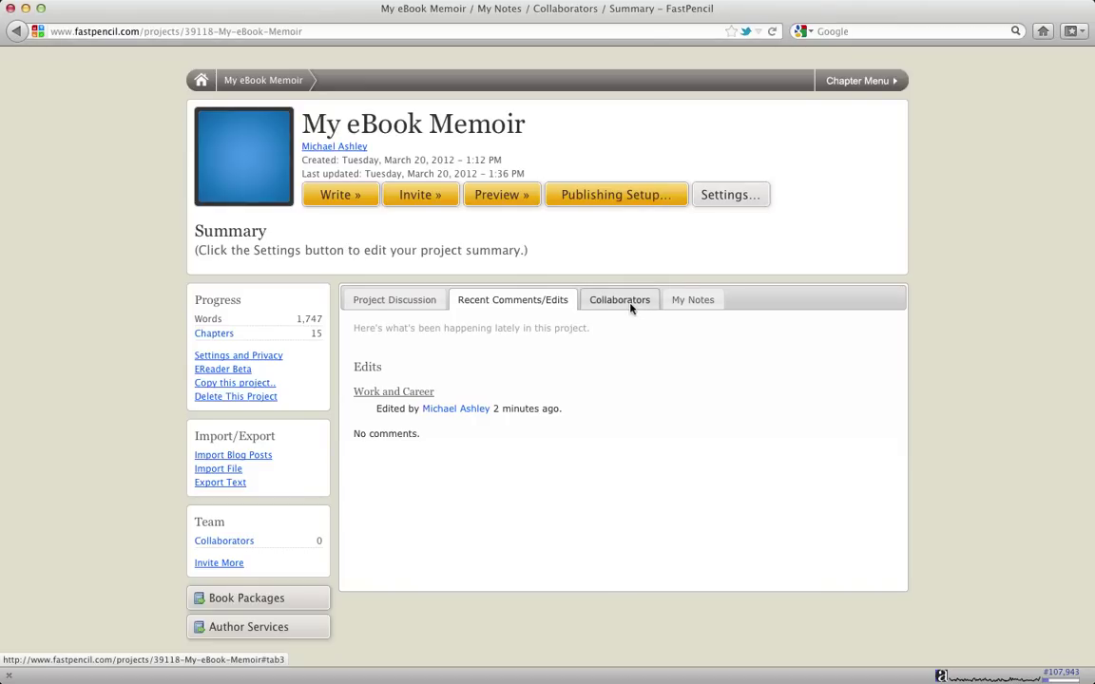
- Open the Work and Career chapter from the chapter list to view its revision option, and go back to the project page
{"action": "left_click", "coordinate": [878, 75]}
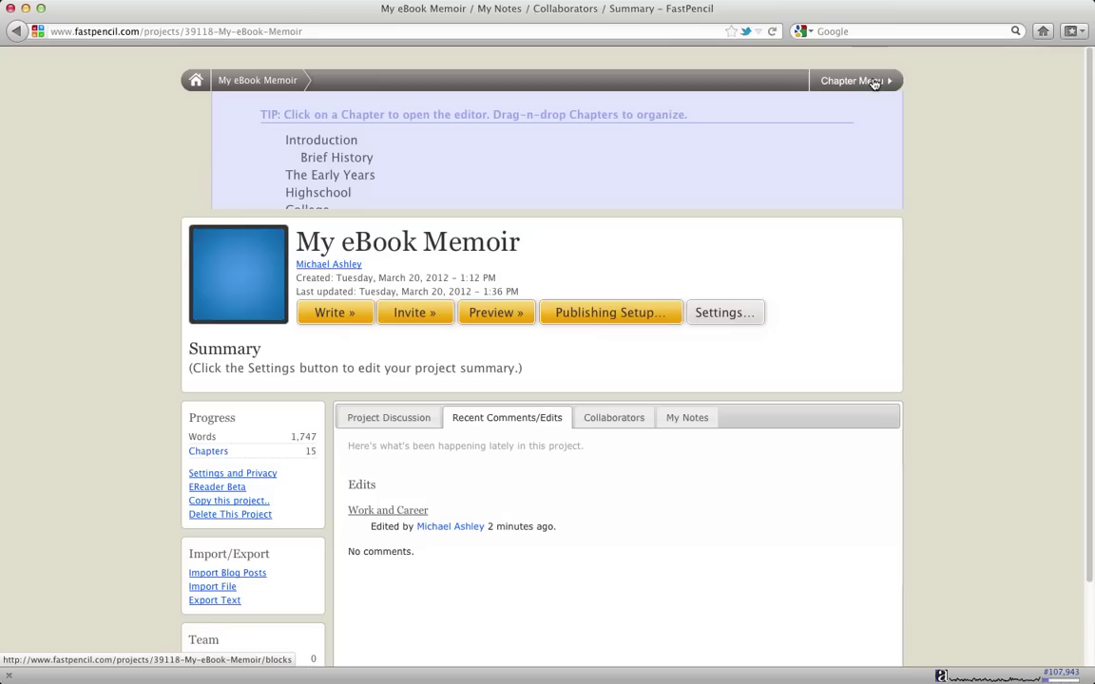
{"action": "left_click", "coordinate": [311, 228]}
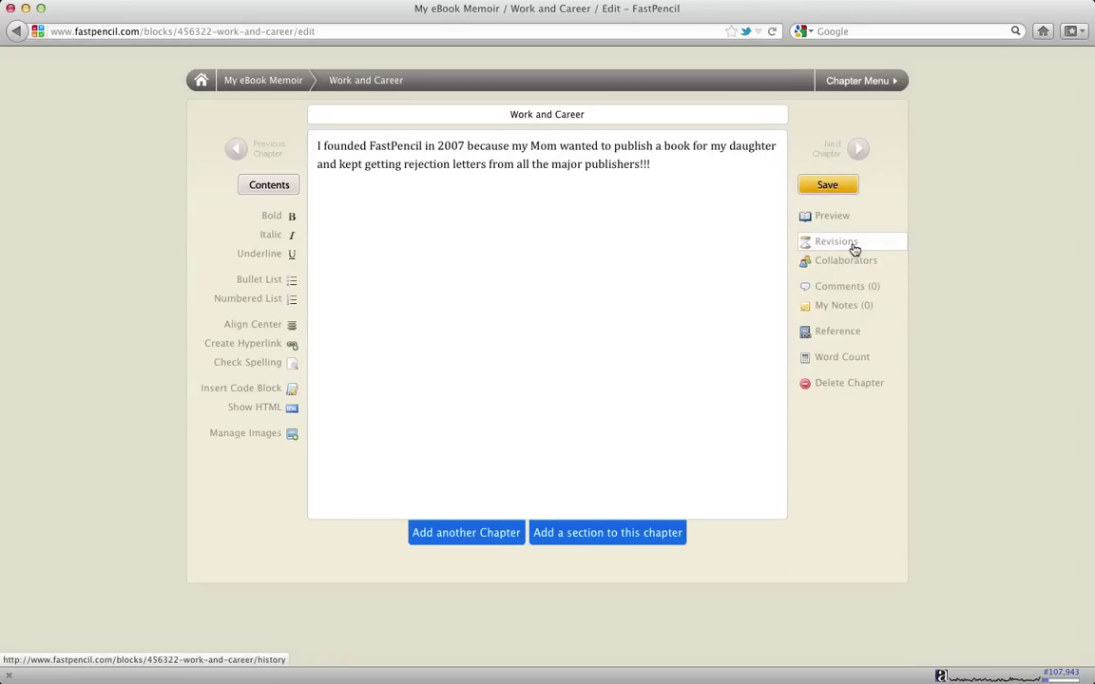
{"action": "left_click", "coordinate": [275, 85]}
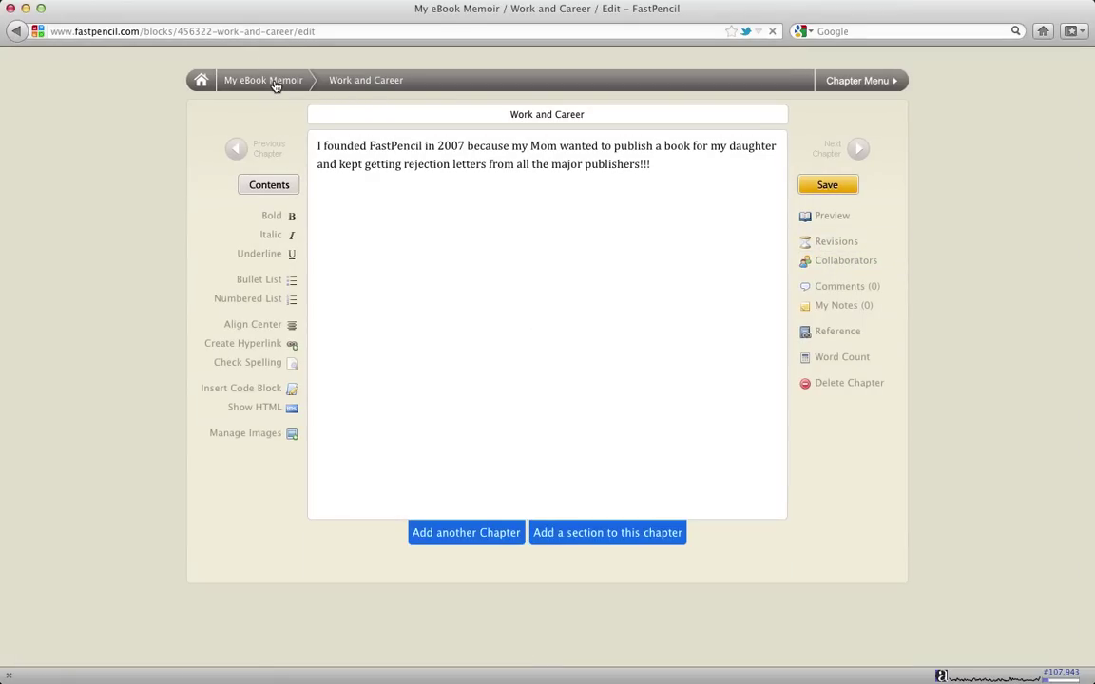